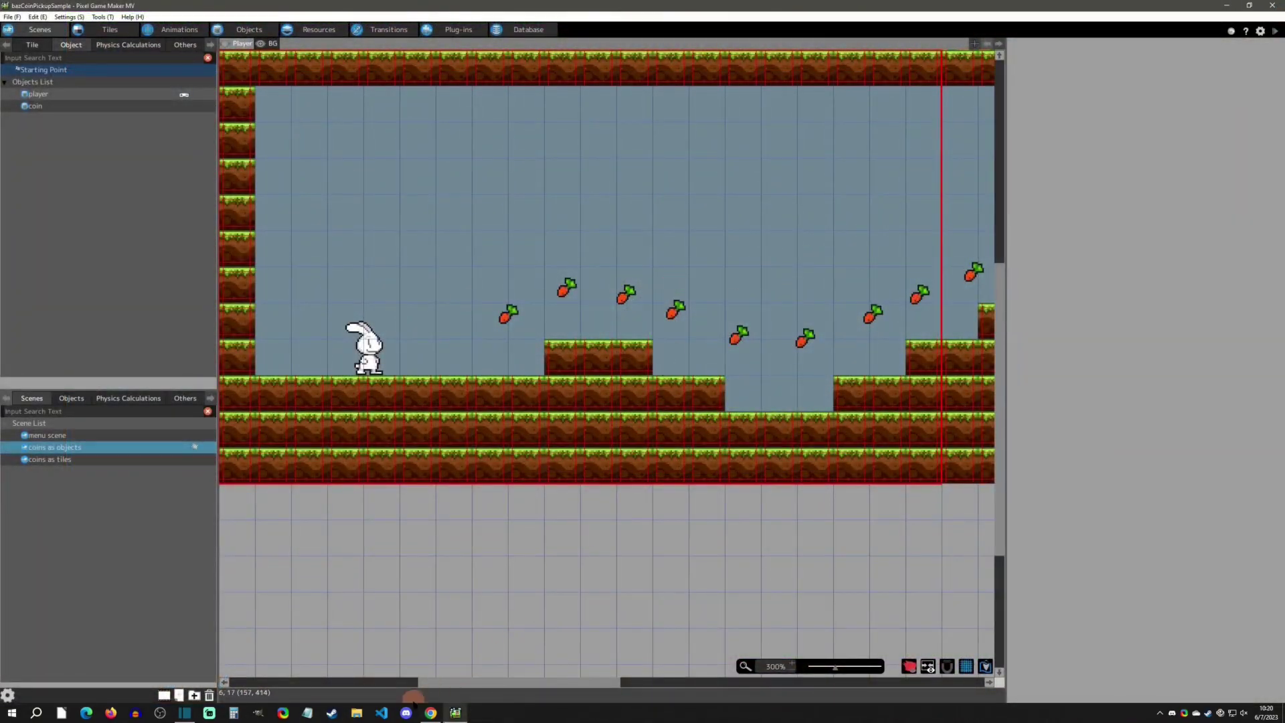
Glance at the sample pack web page, then return to the game editor
click(431, 712)
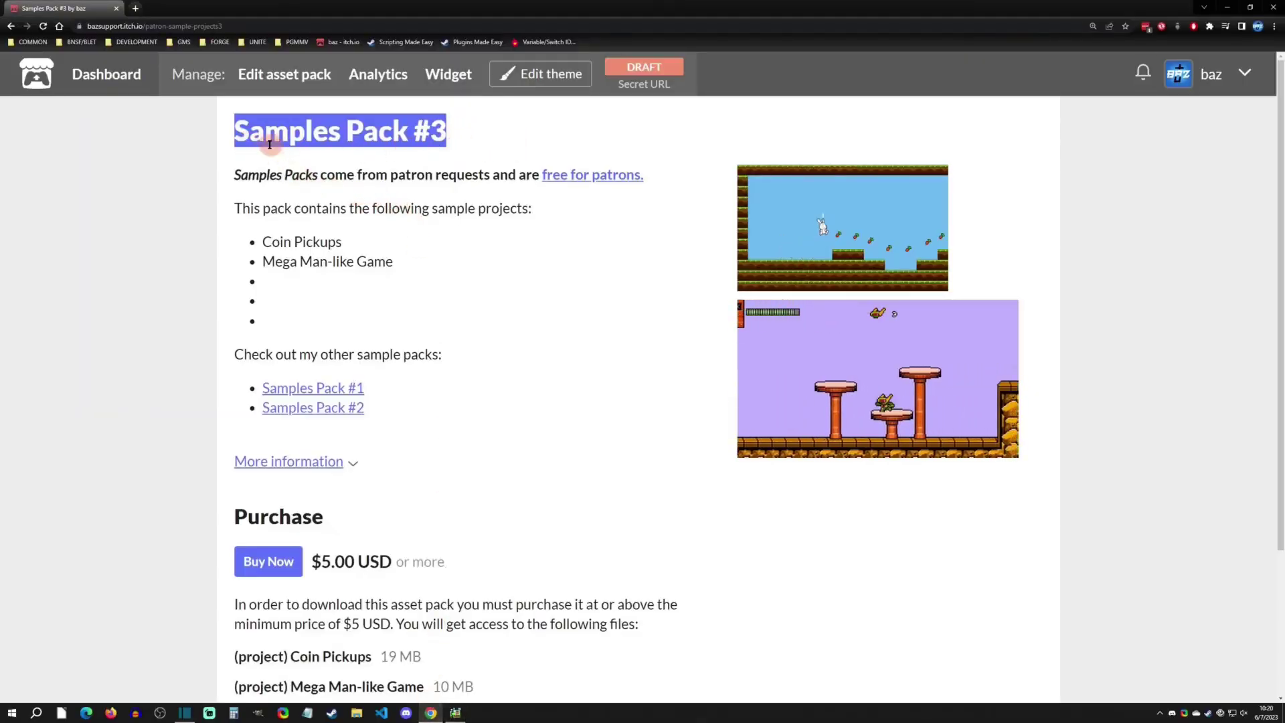
click(445, 526)
key(alt+Tab)
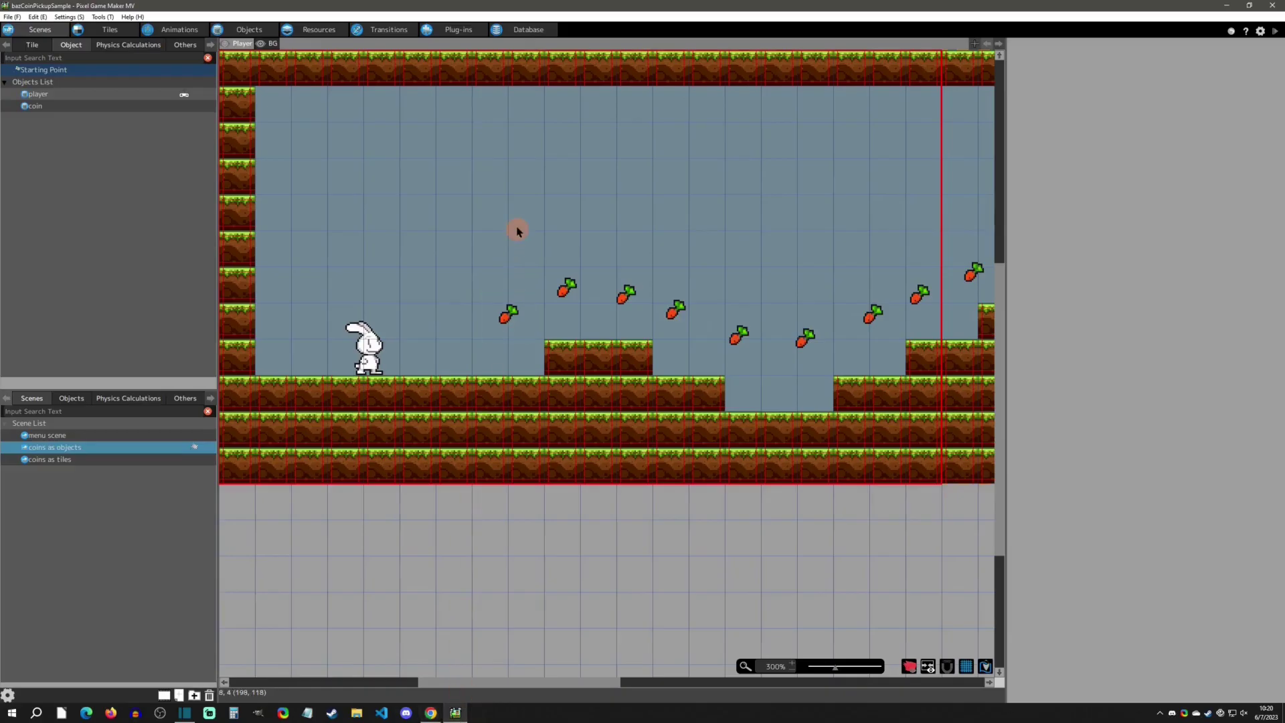
Test-play the coins as tiles scene, running and jumping until the carrot counter reaches 10
click(92, 459)
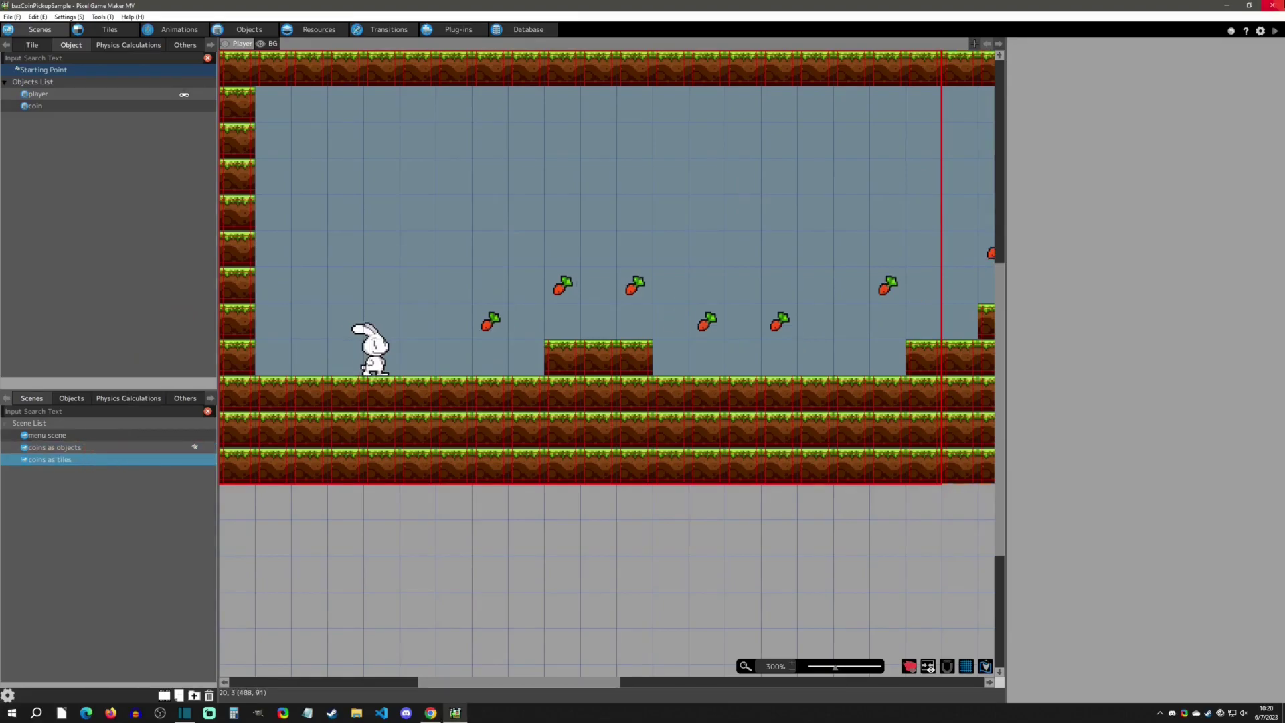
click(1272, 33)
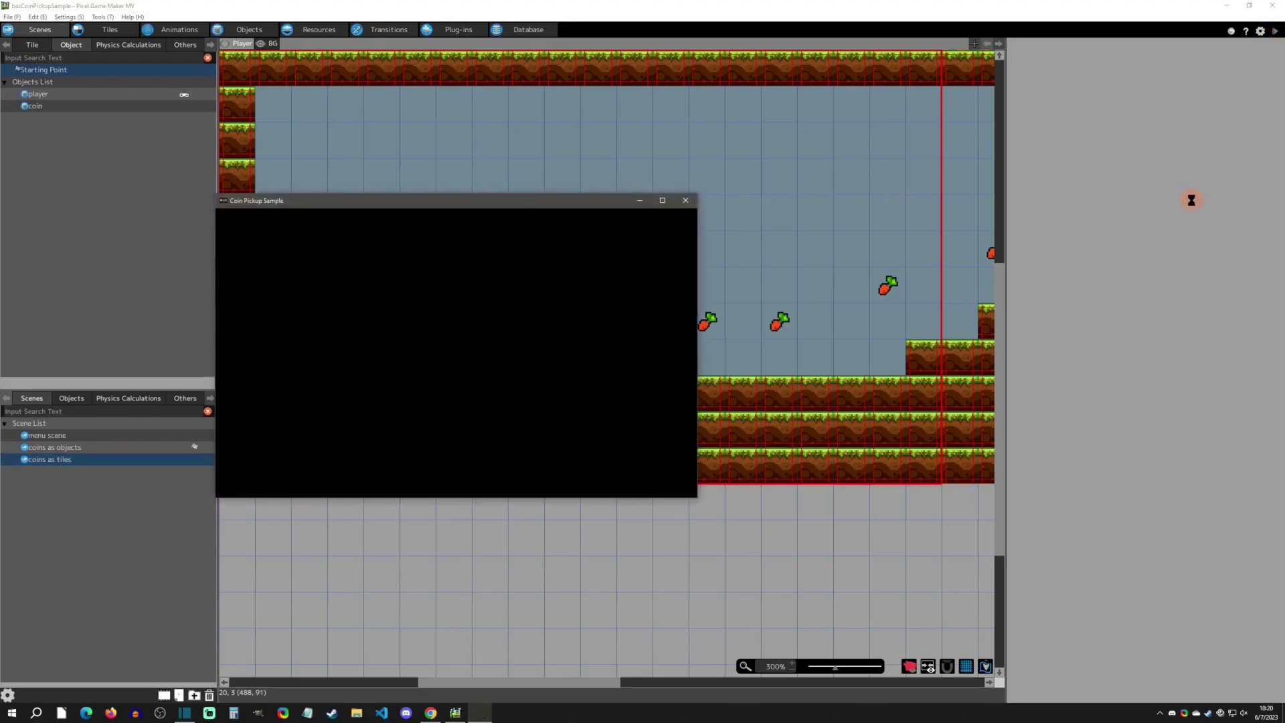
key(Right)
key(Up)
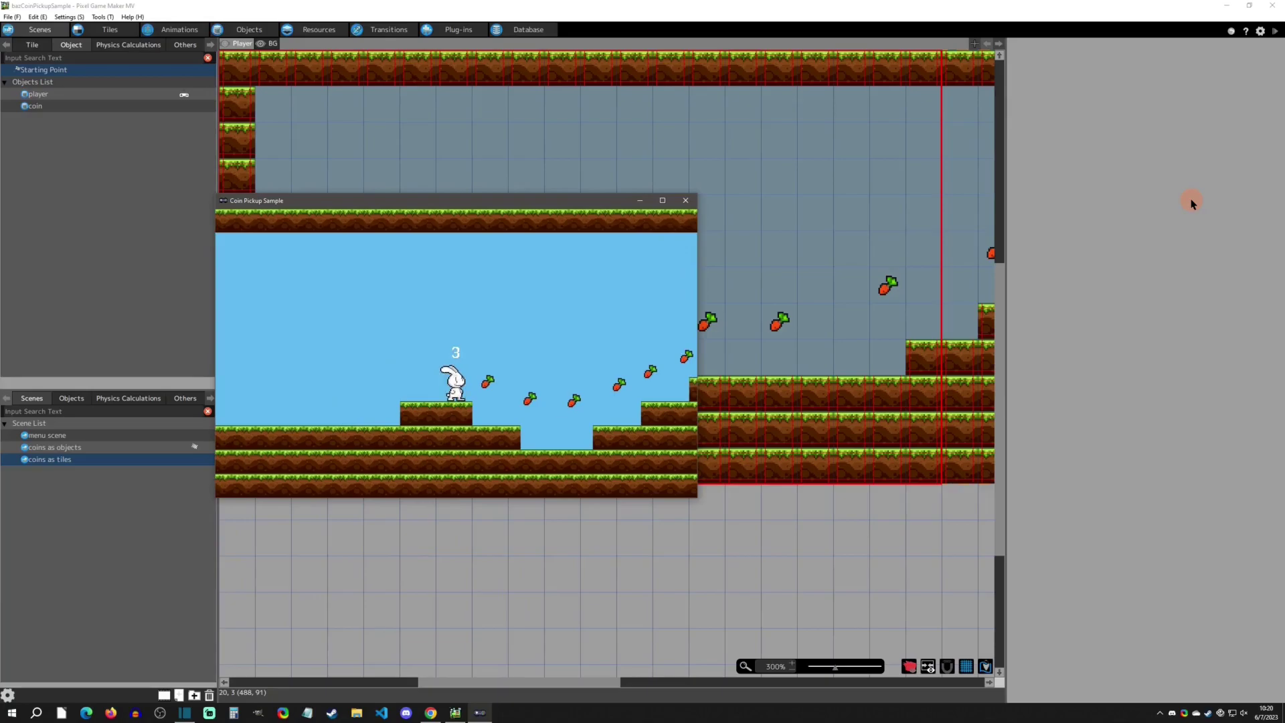
key(Right)
key(Up)
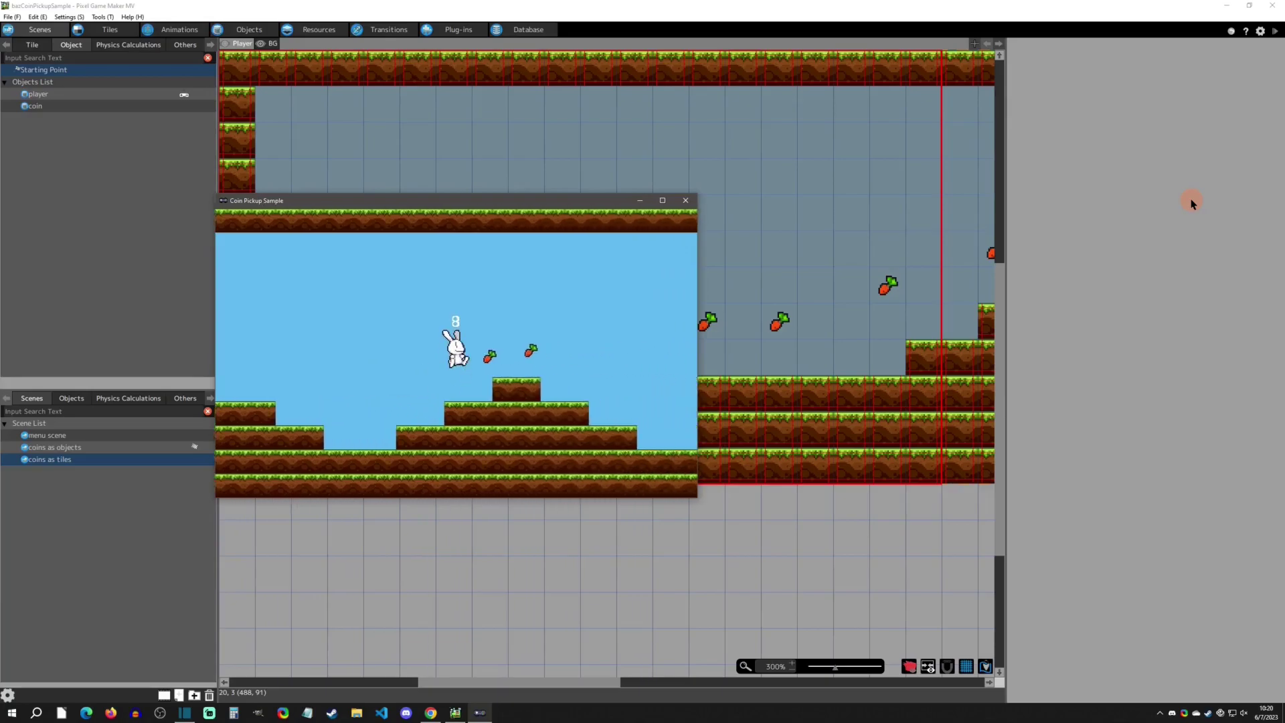
key(Right)
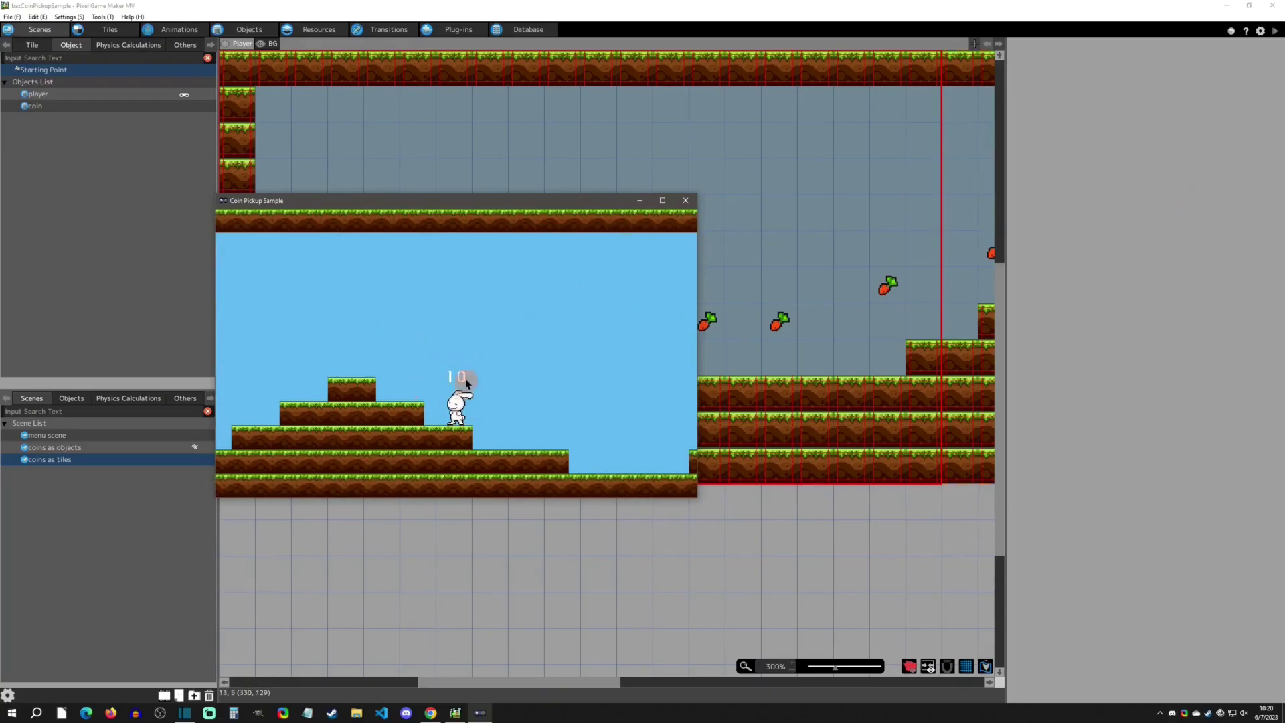
click(685, 200)
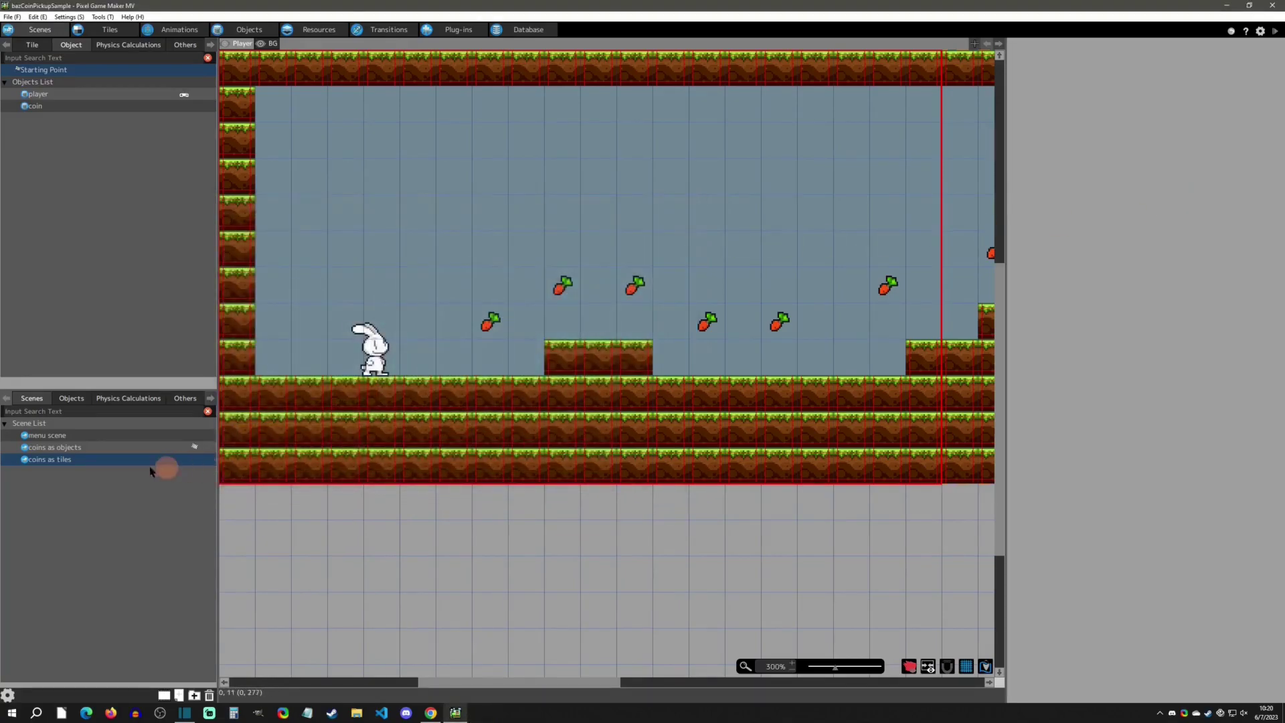
Make coins as tiles the start scene and launch a test play from it
right_click(67, 460)
click(111, 605)
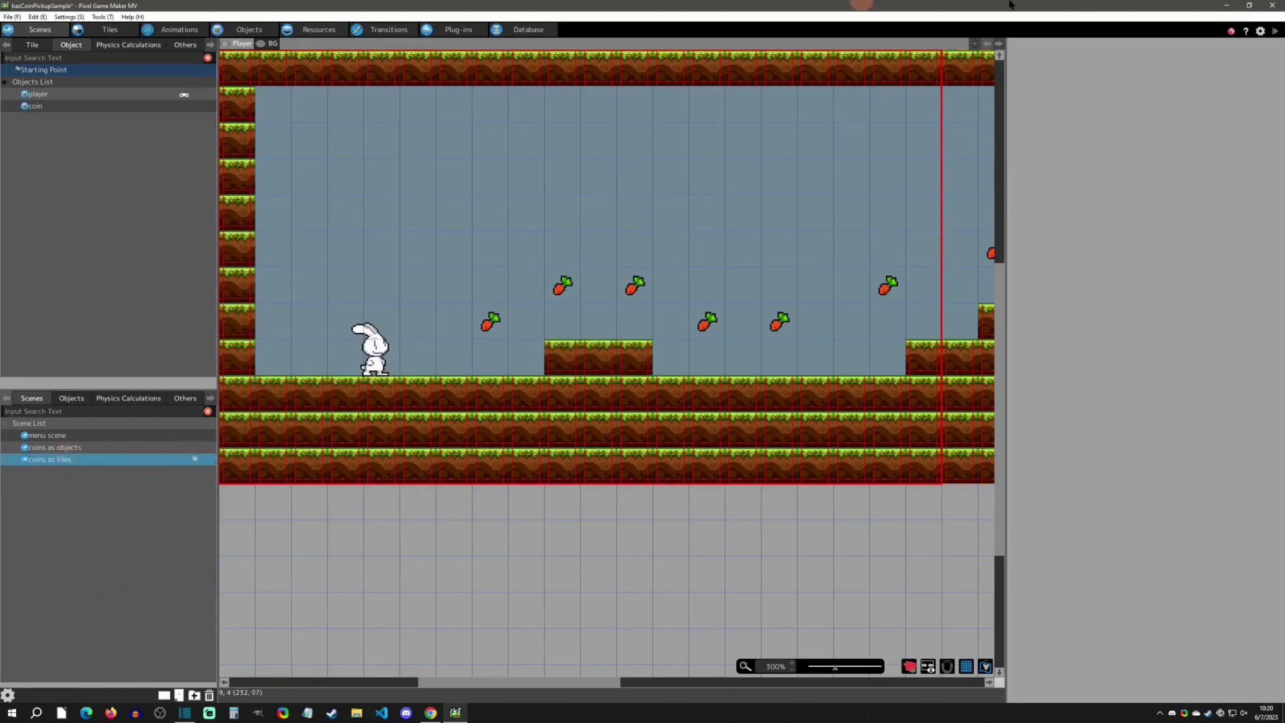
click(1275, 31)
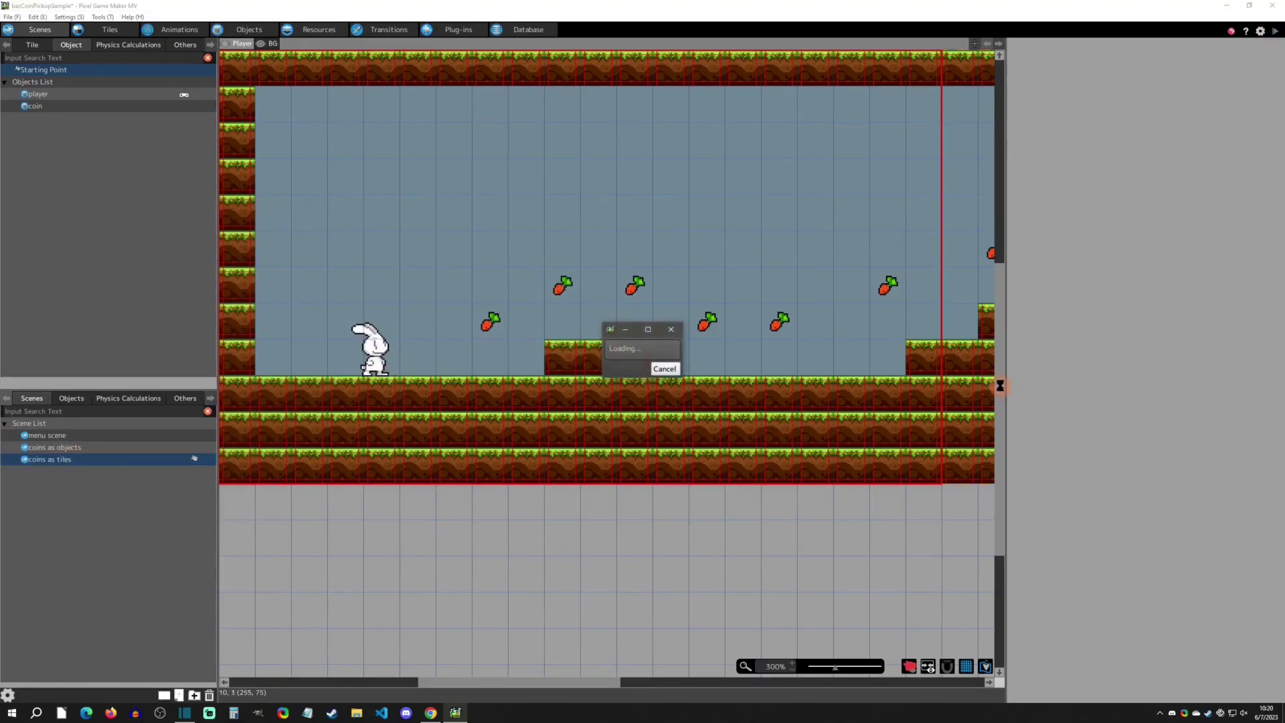
Run and jump the bunny over the pyramid, collecting carrots until the counter shows 10
key(Right)
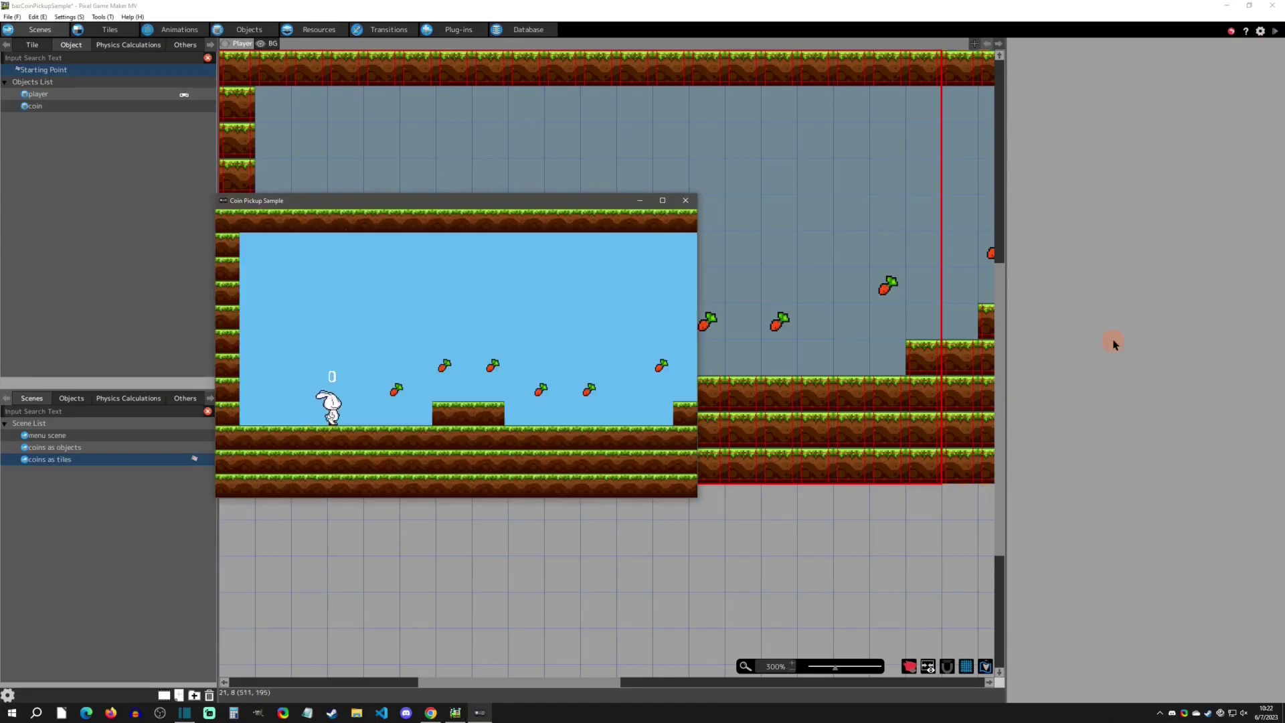
key(Right)
key(Up)
key(Up)
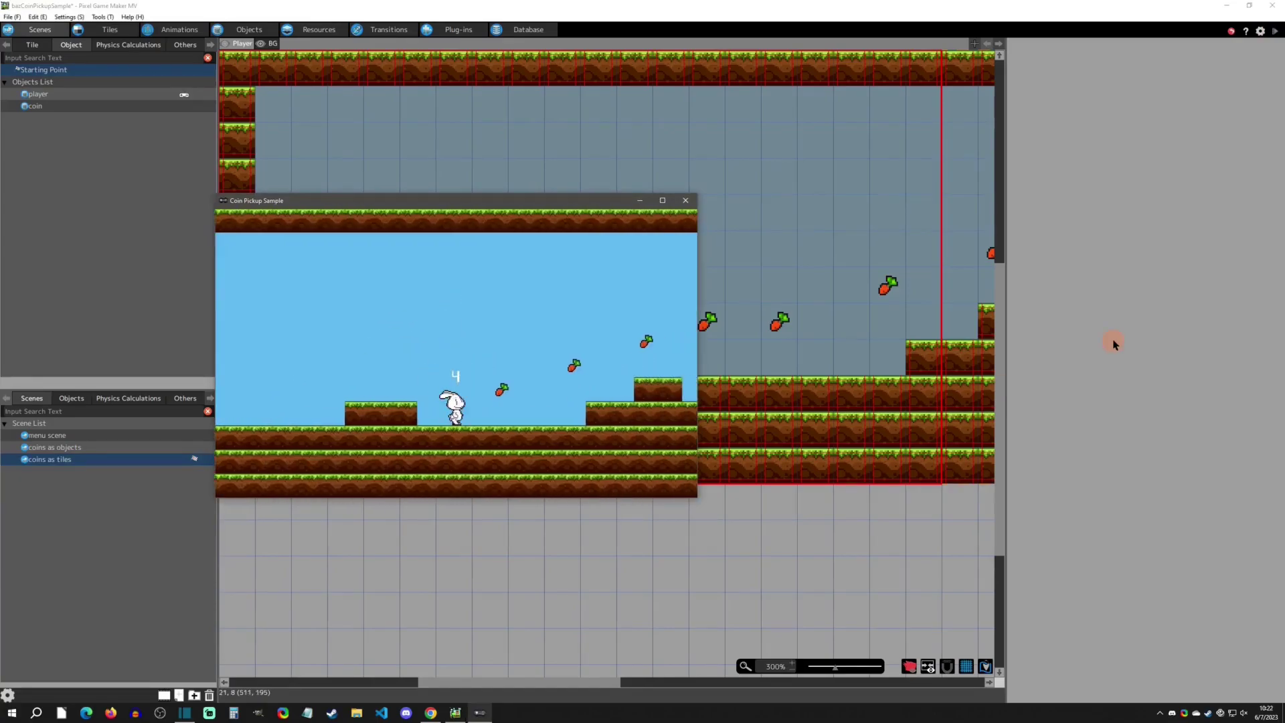
key(Right)
key(Up)
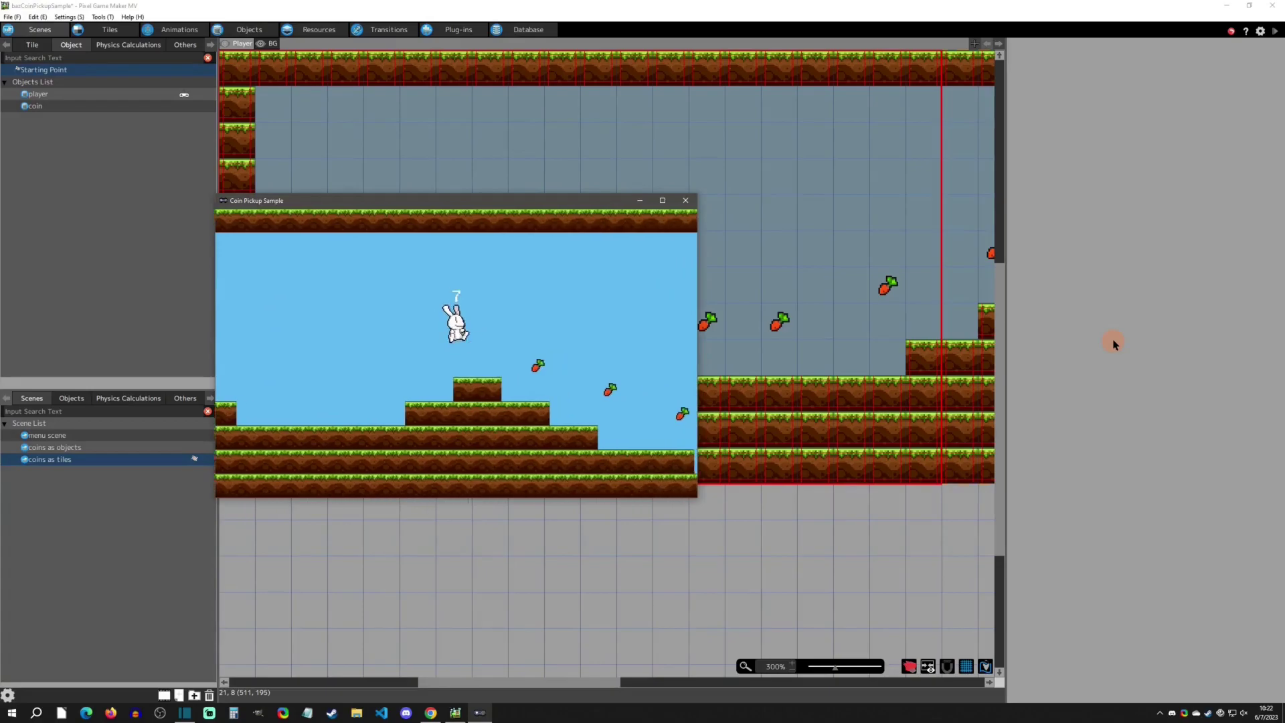
key(Right)
key(Up)
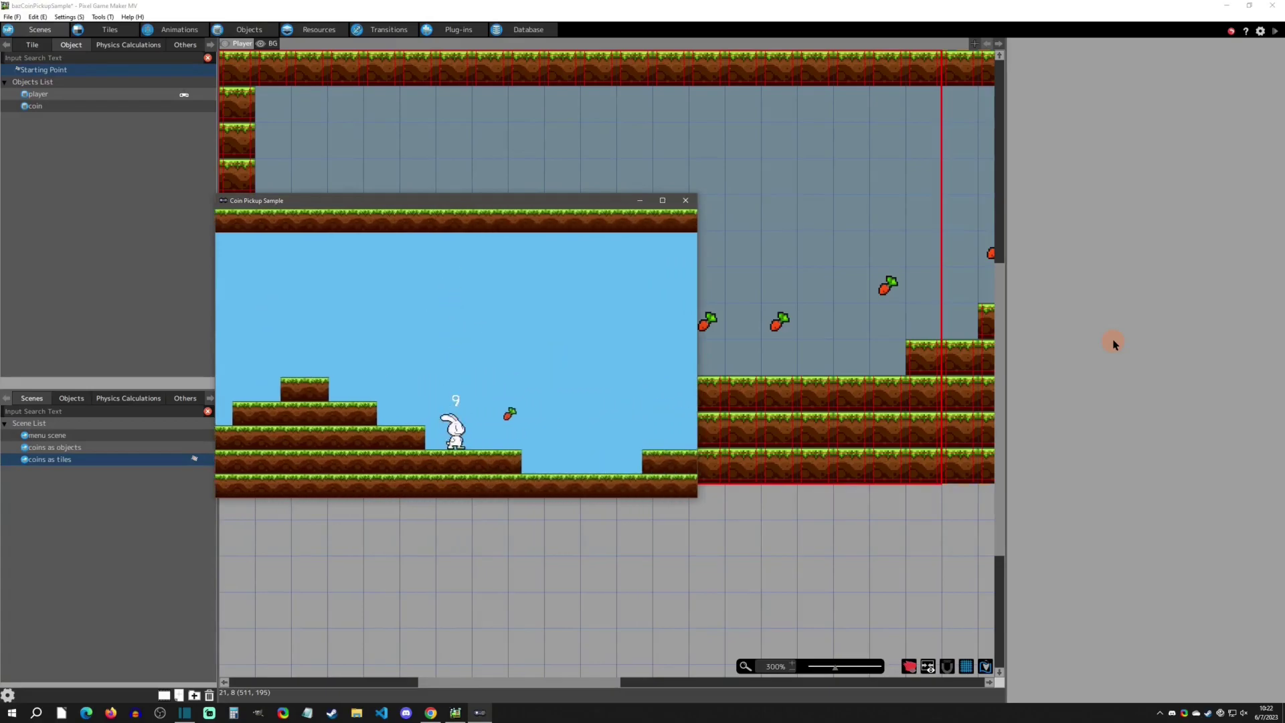
key(Up)
key(Right)
key(Up)
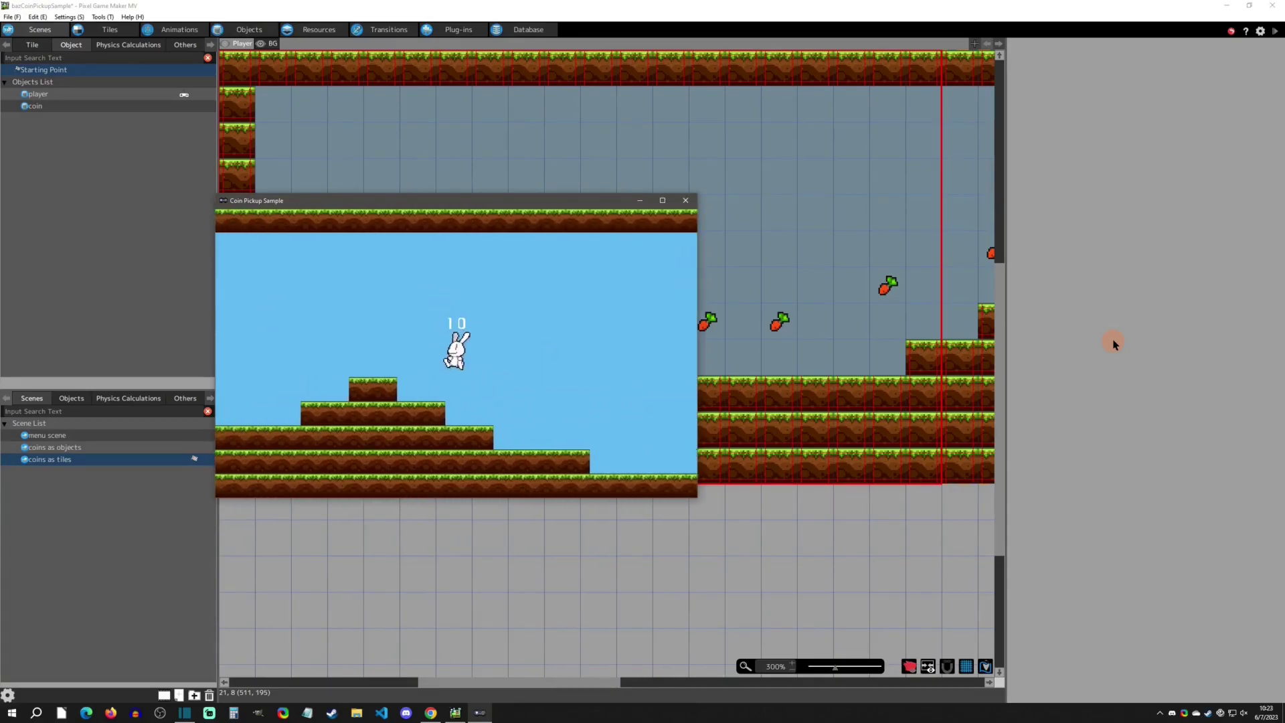
key(Up)
key(Left)
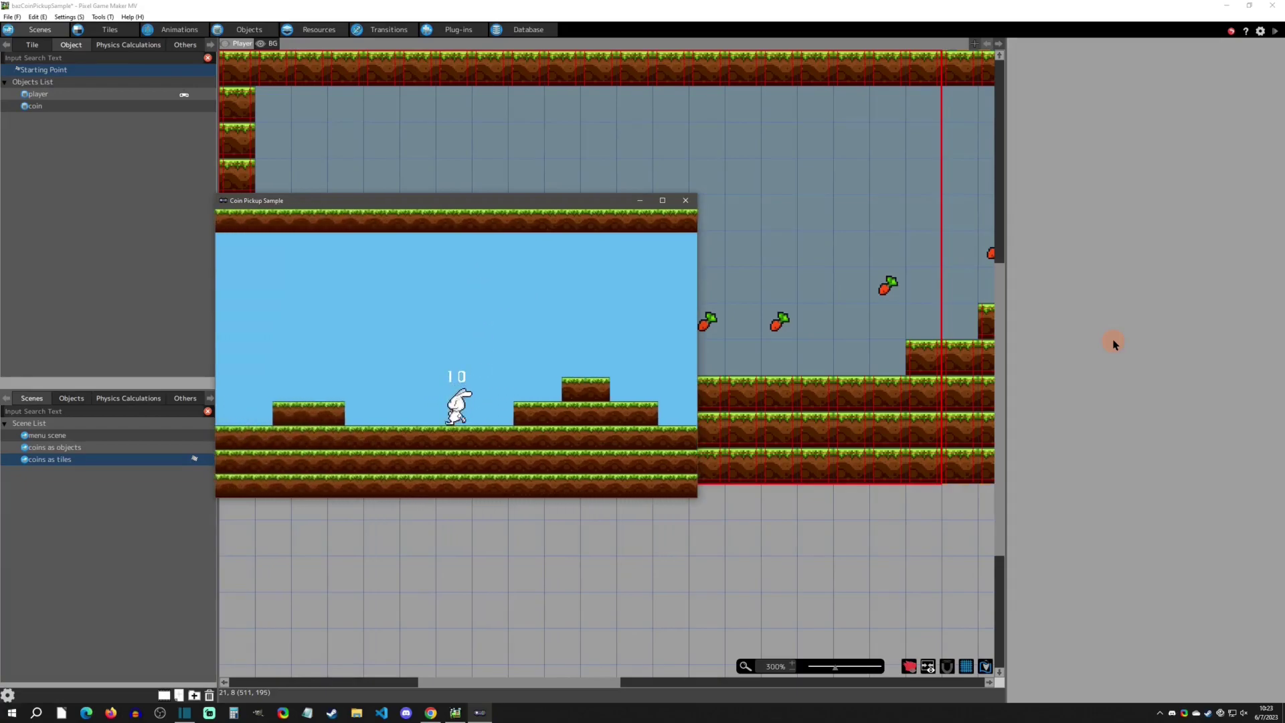
key(Left)
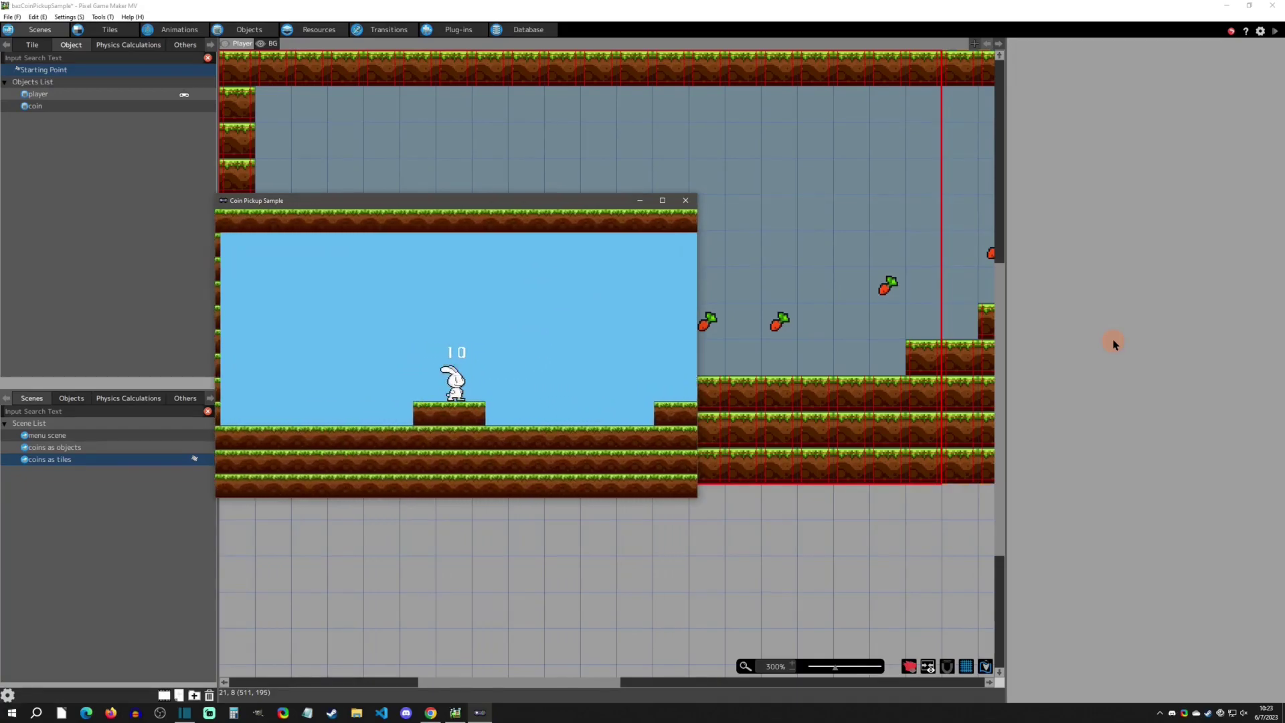
Close the test play and inspect the coin's wait-to-picked up Distance with Other Objects condition
click(693, 204)
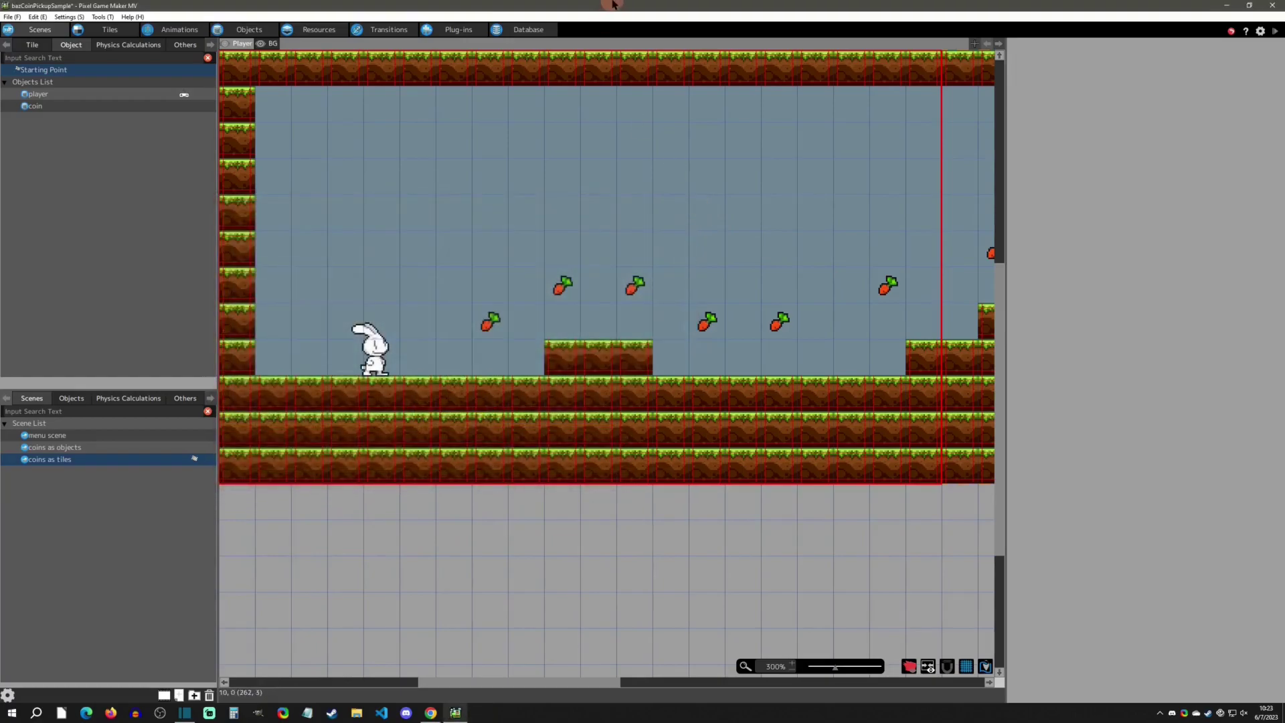
click(241, 31)
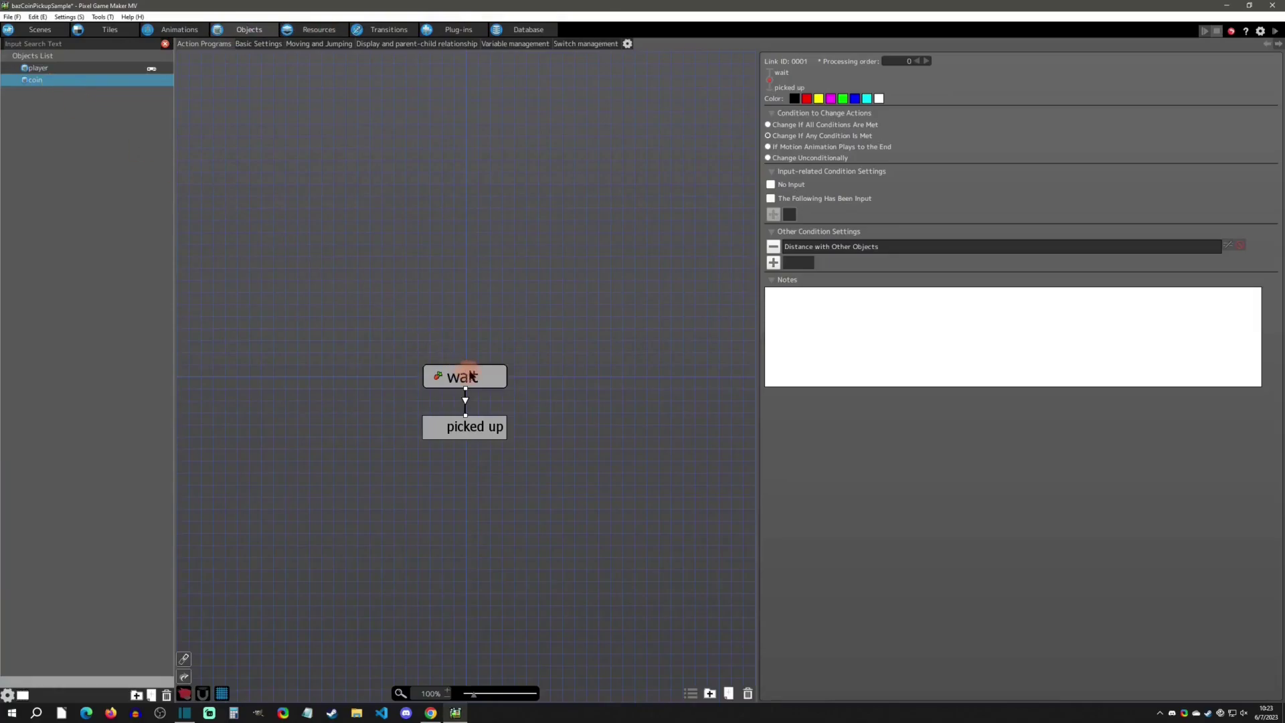
click(474, 377)
click(465, 399)
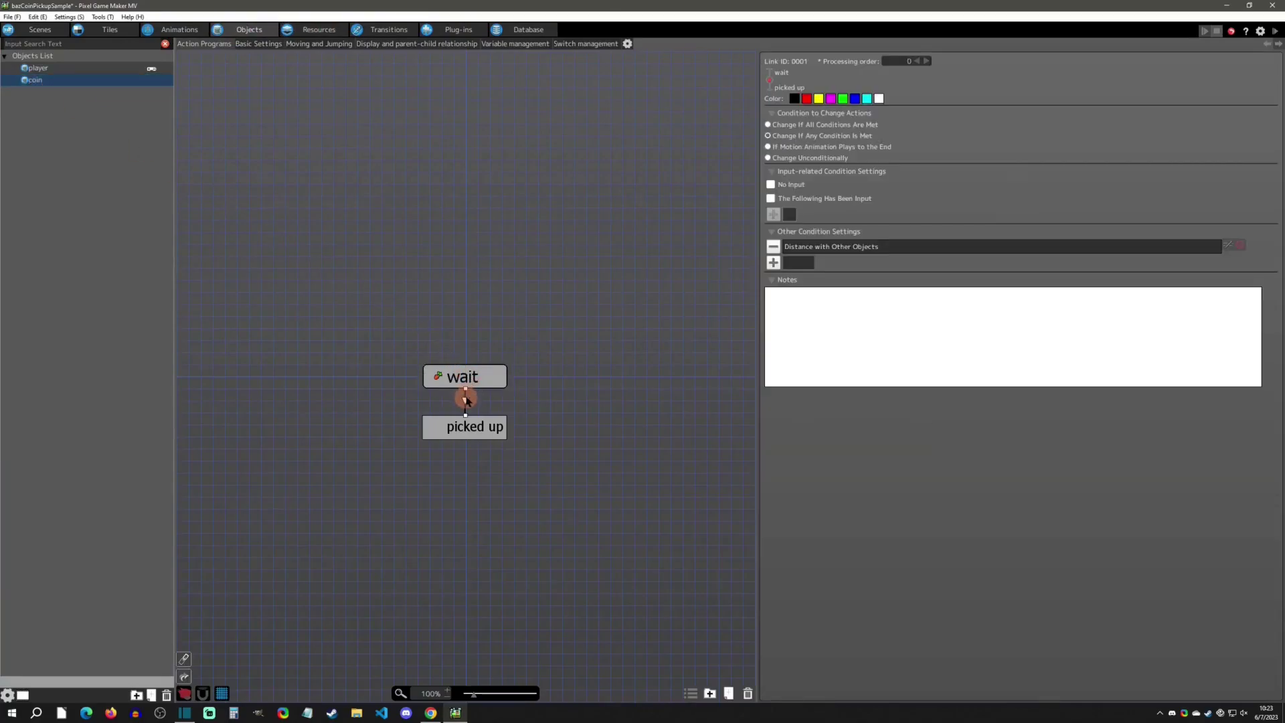
double_click(832, 250)
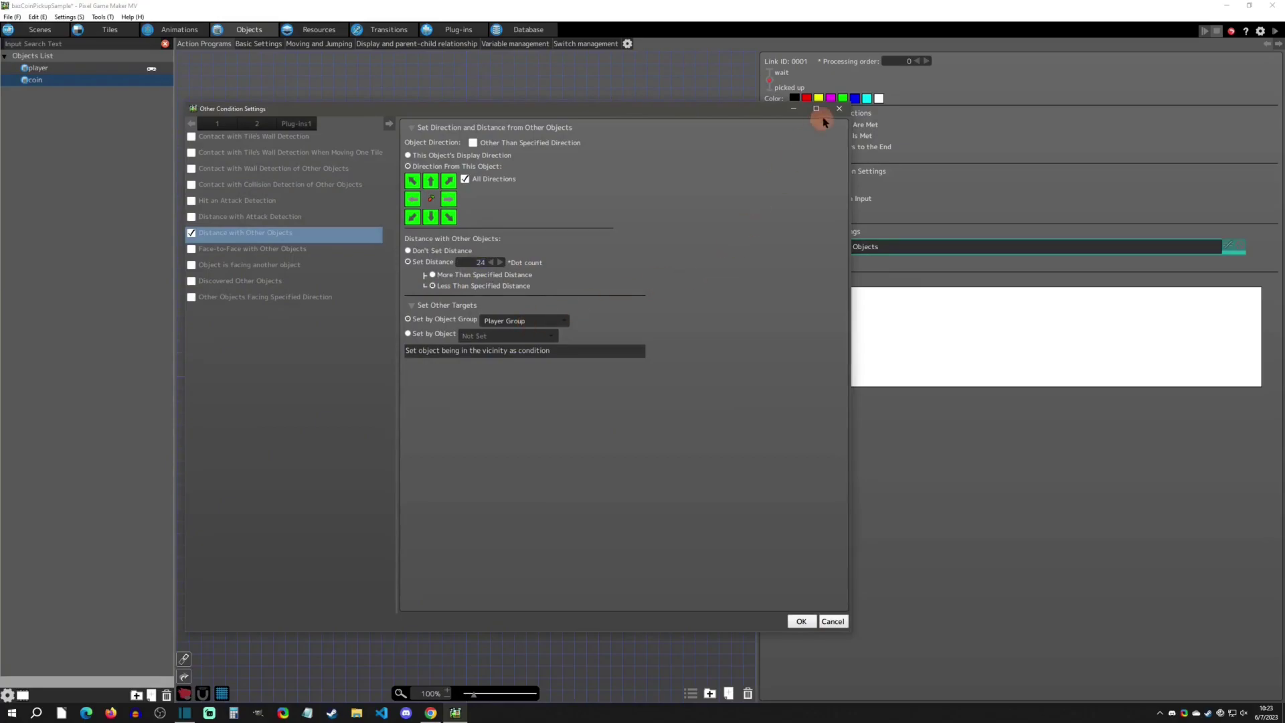
click(838, 108)
In the picked up state, move Destroy Object below the jump sound playback, then reselect the link
click(467, 426)
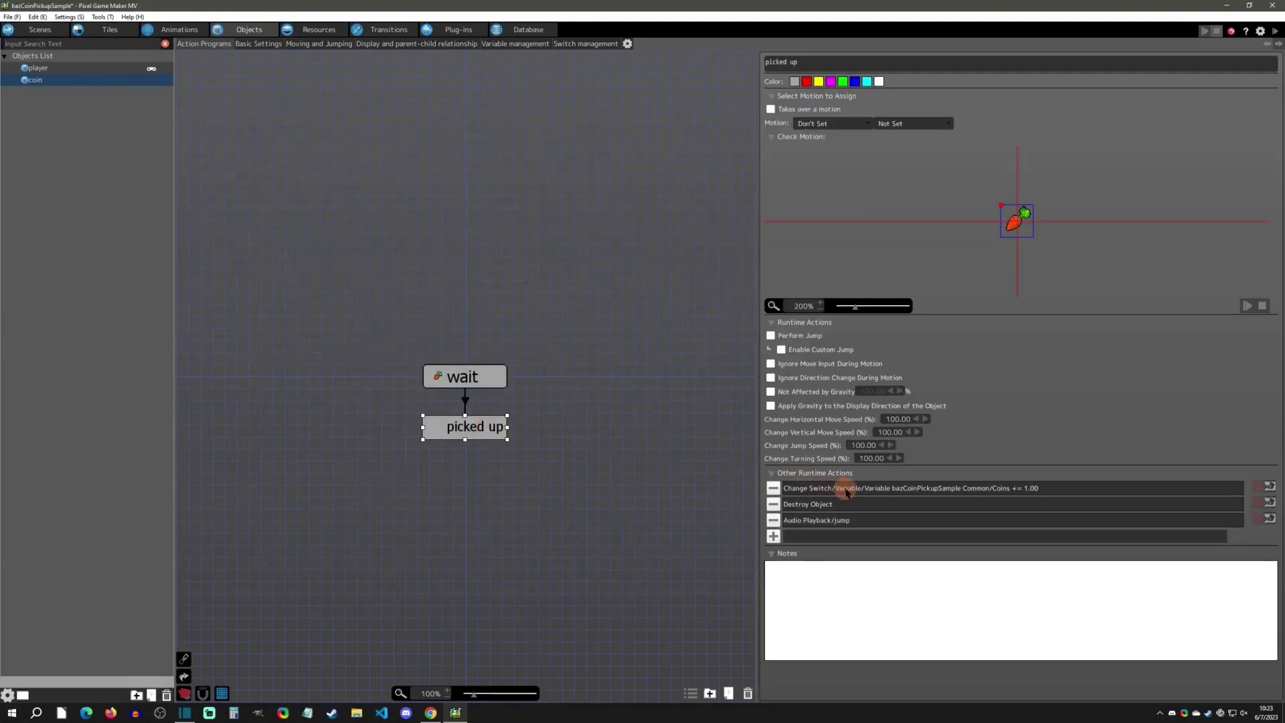
double_click(1019, 488)
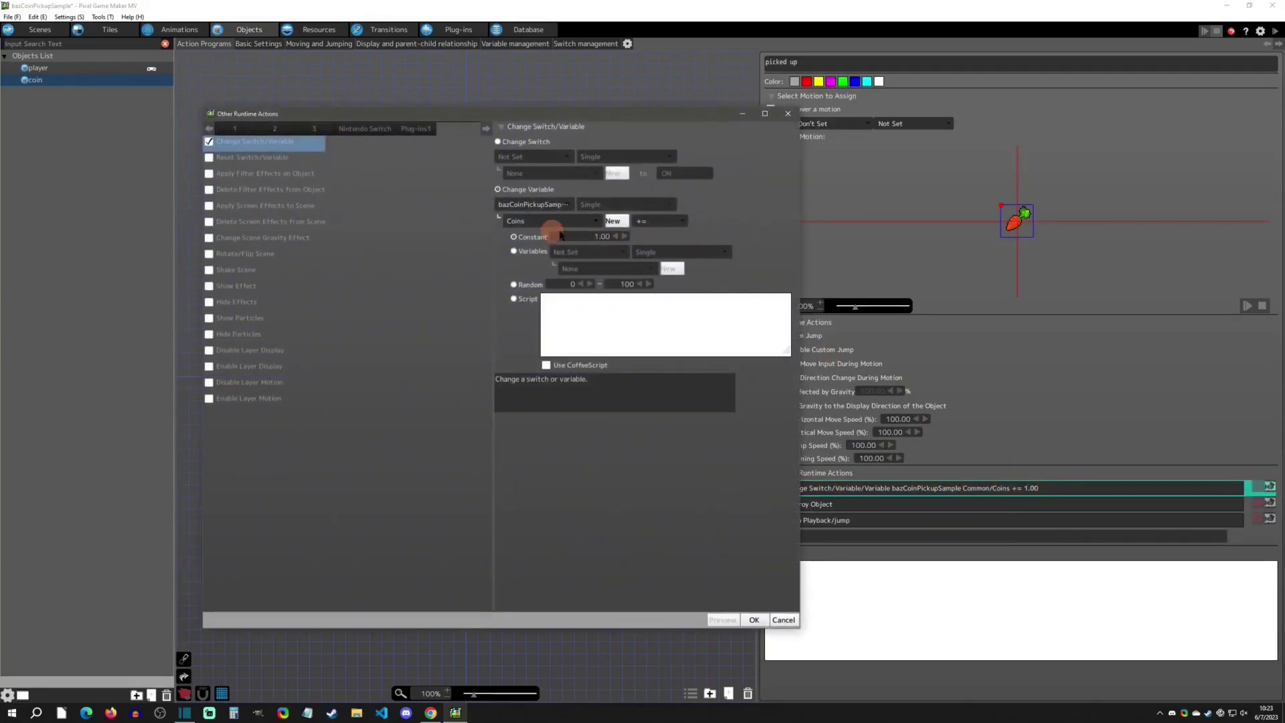
click(788, 119)
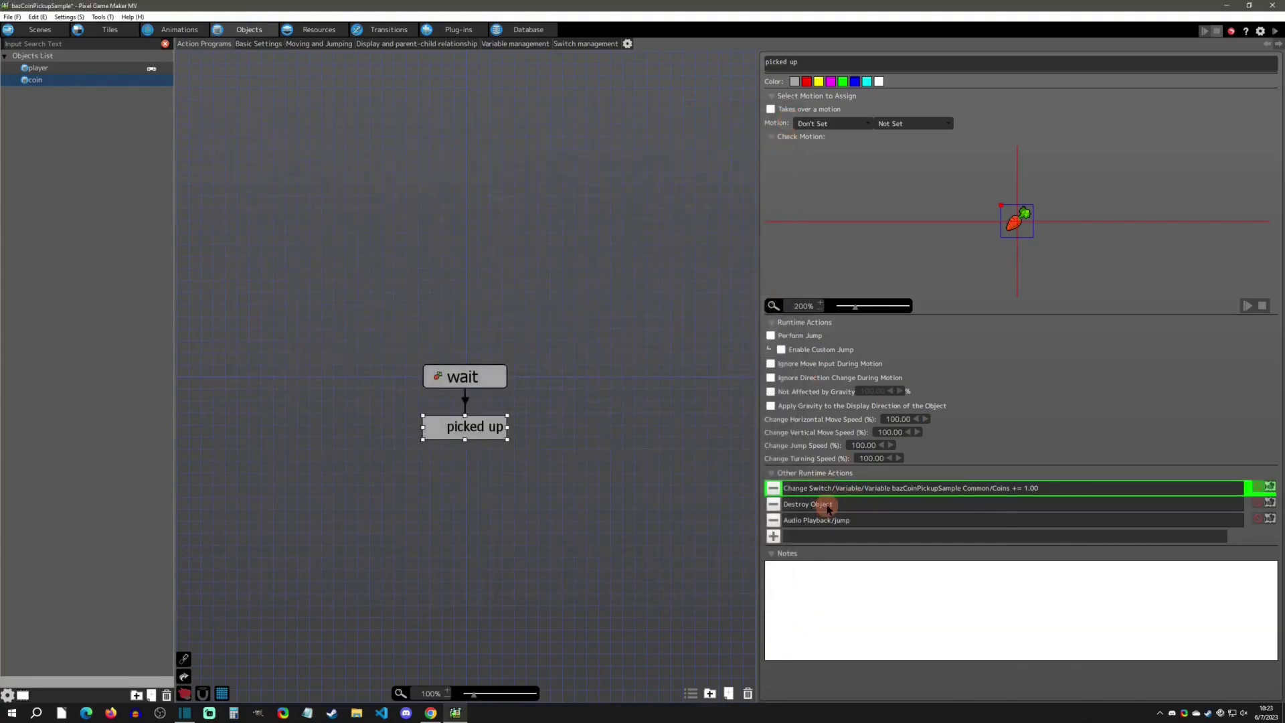
mouse_move(829, 509)
mouse_down()
mouse_move(824, 499)
mouse_move(824, 520)
mouse_up()
click(821, 506)
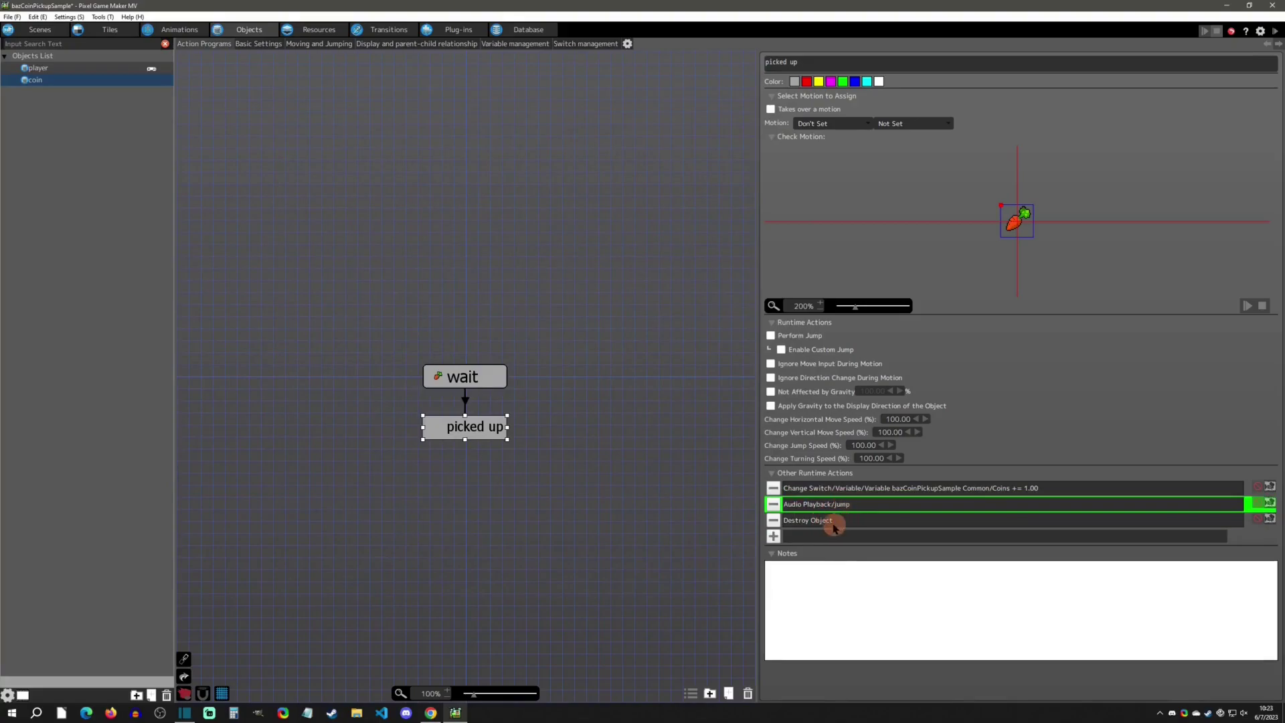
click(820, 533)
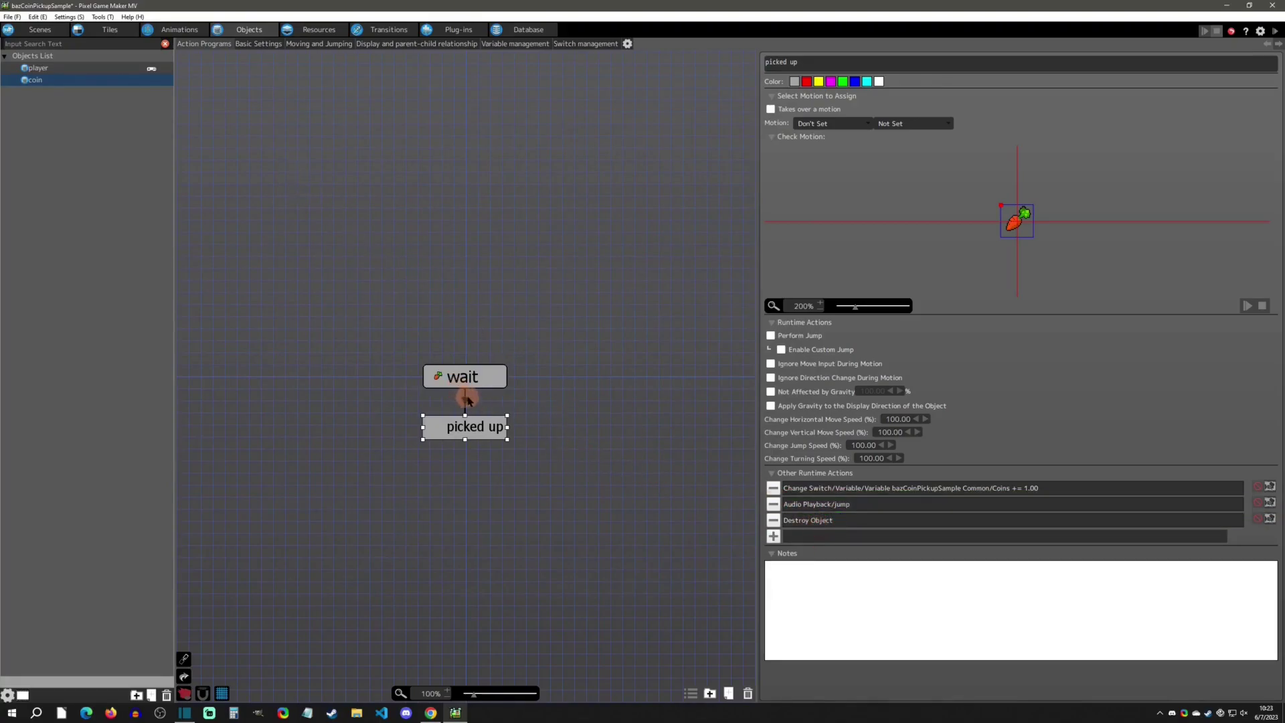
click(466, 400)
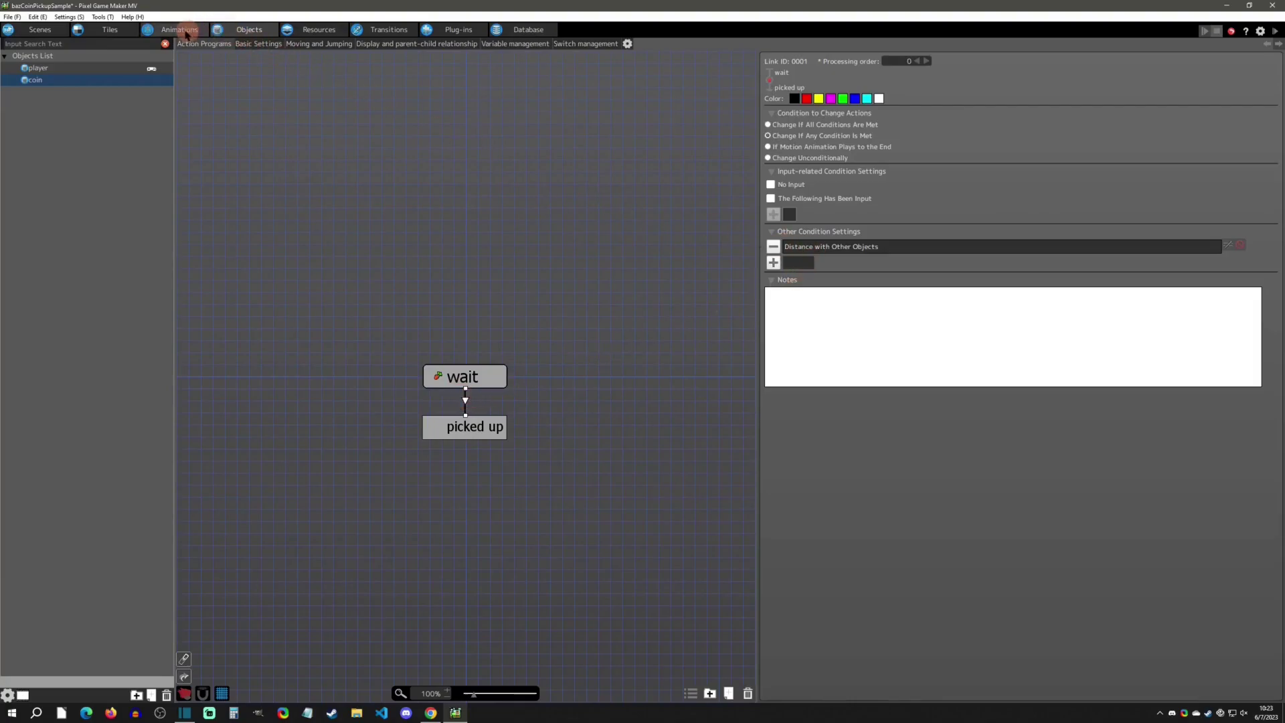
Glance at the Animations tab, then return to the coin object in the object editor
click(181, 29)
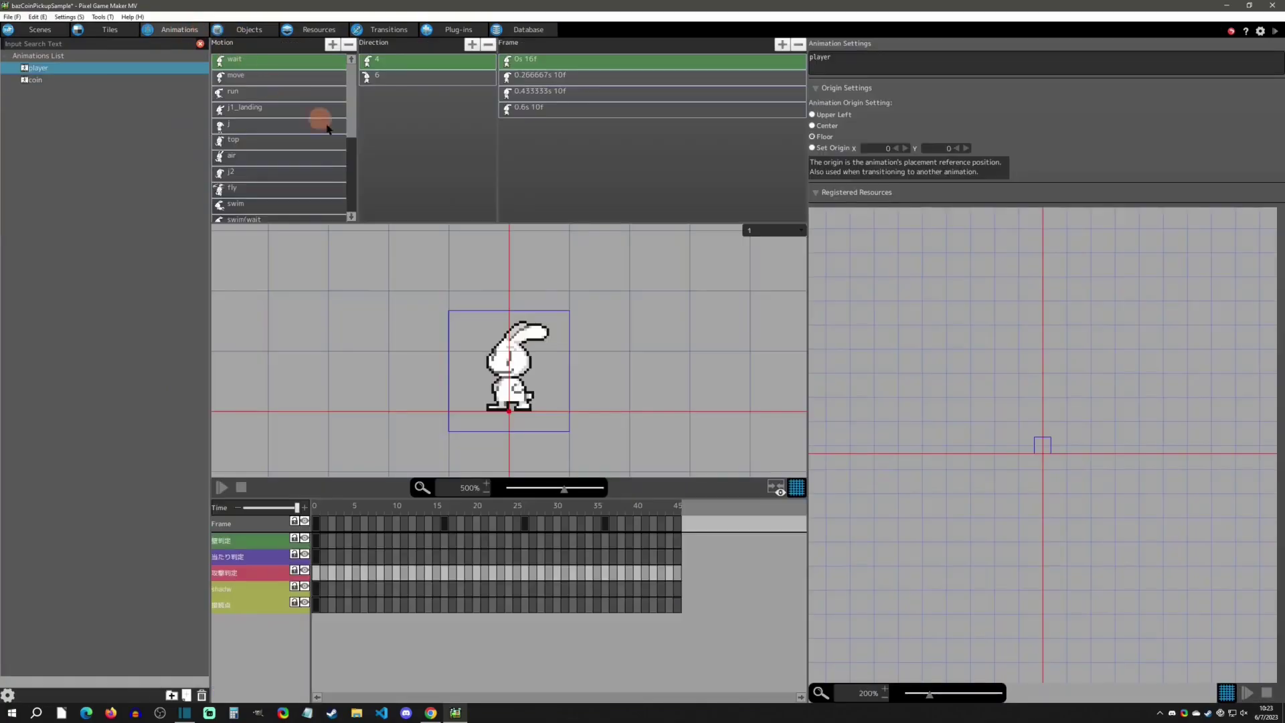
click(246, 27)
click(51, 79)
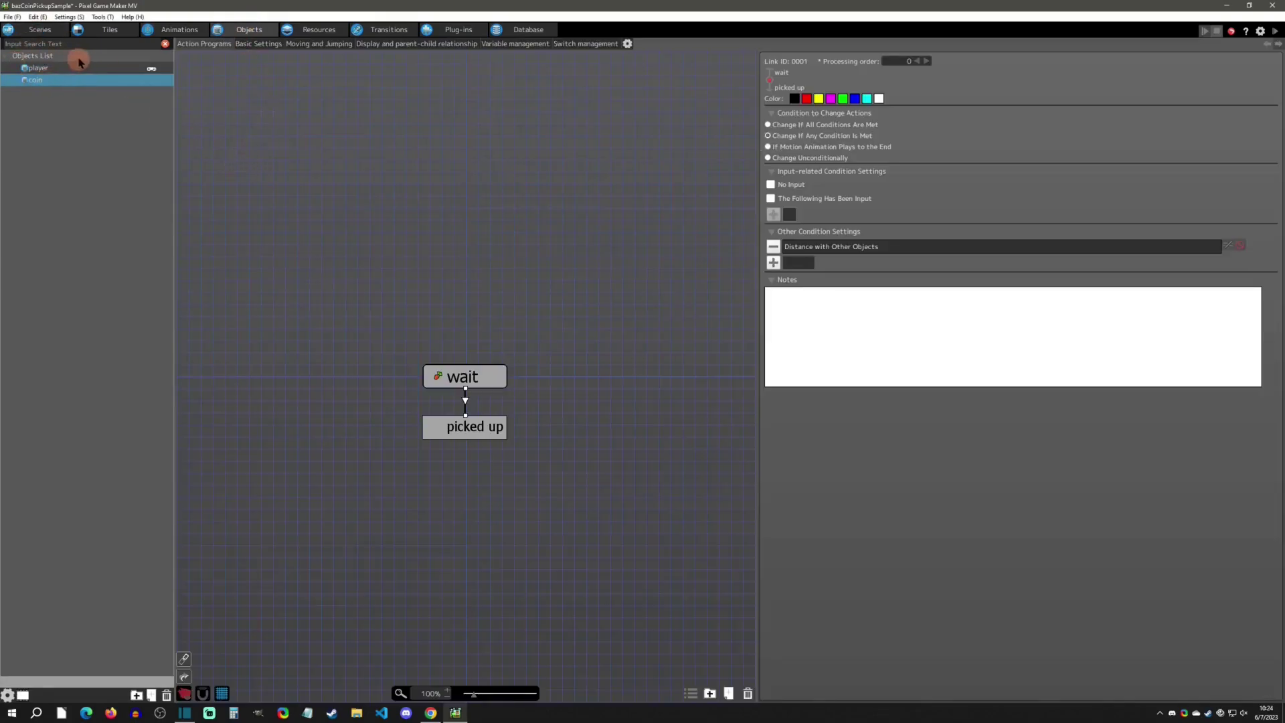
Open the gimmicks tile set in the Tiles tab and bring up the tile list's options menu
click(107, 32)
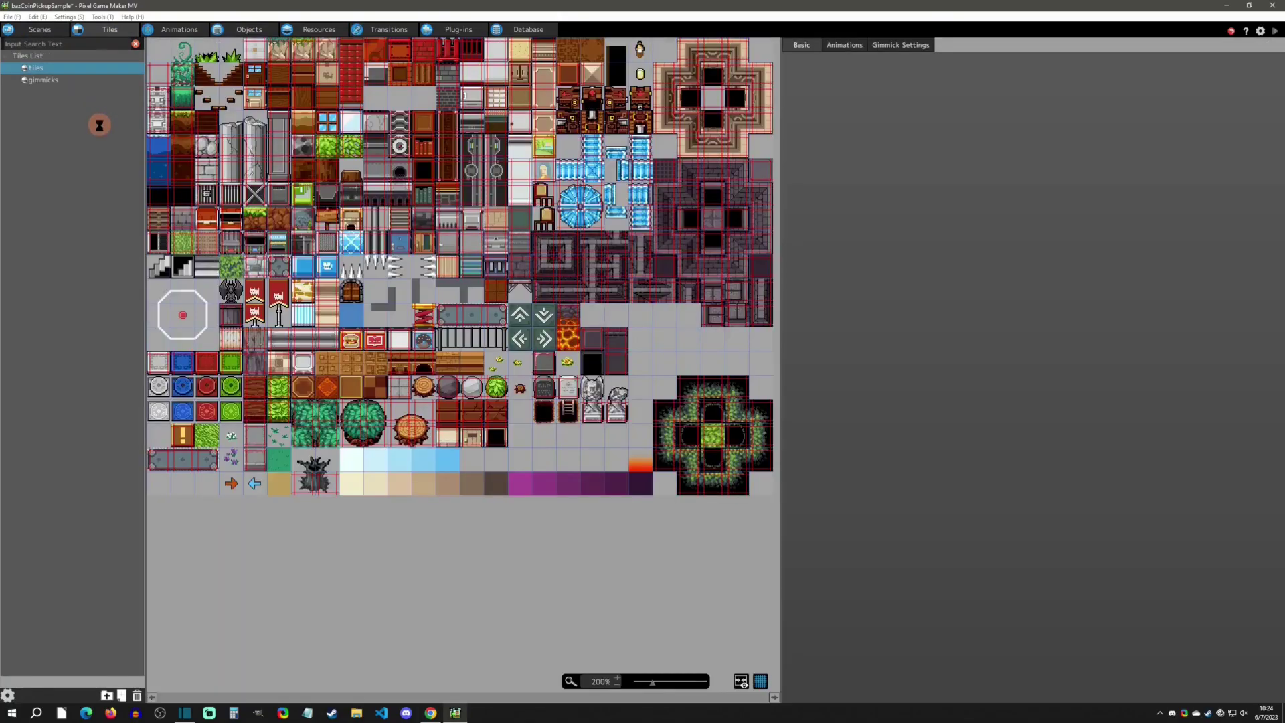
click(52, 79)
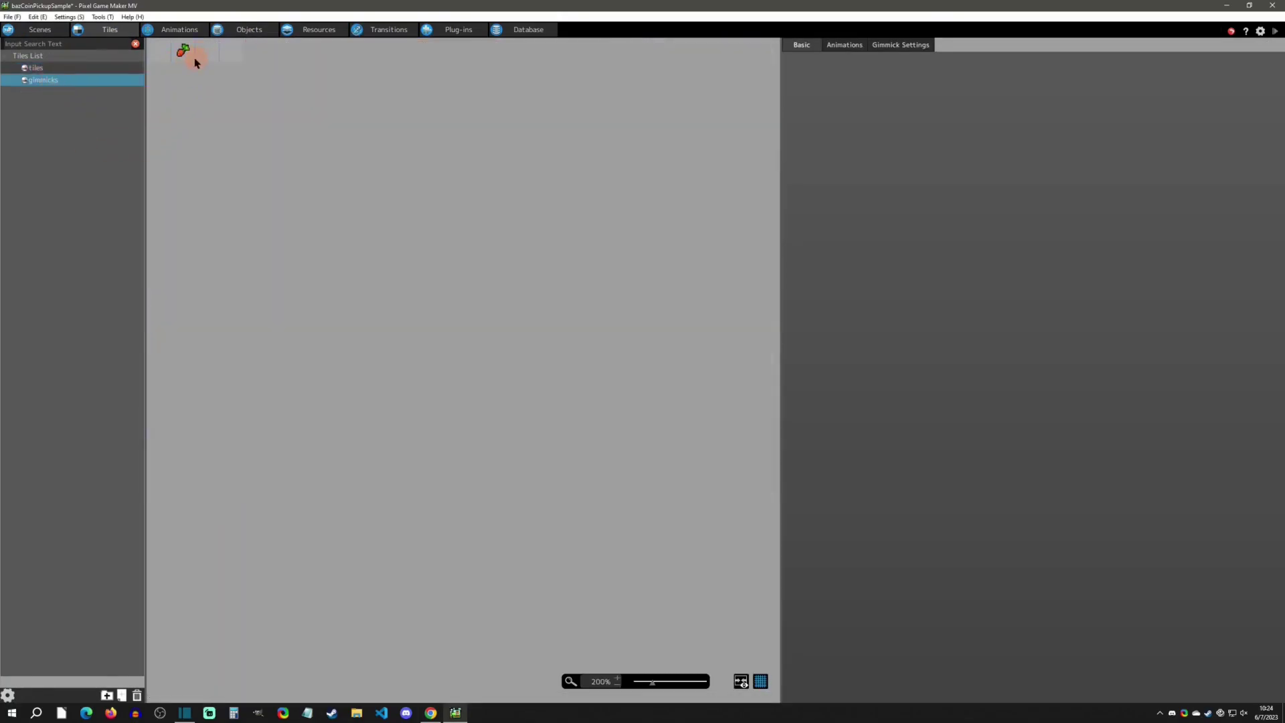
scroll(192, 60, up, 4)
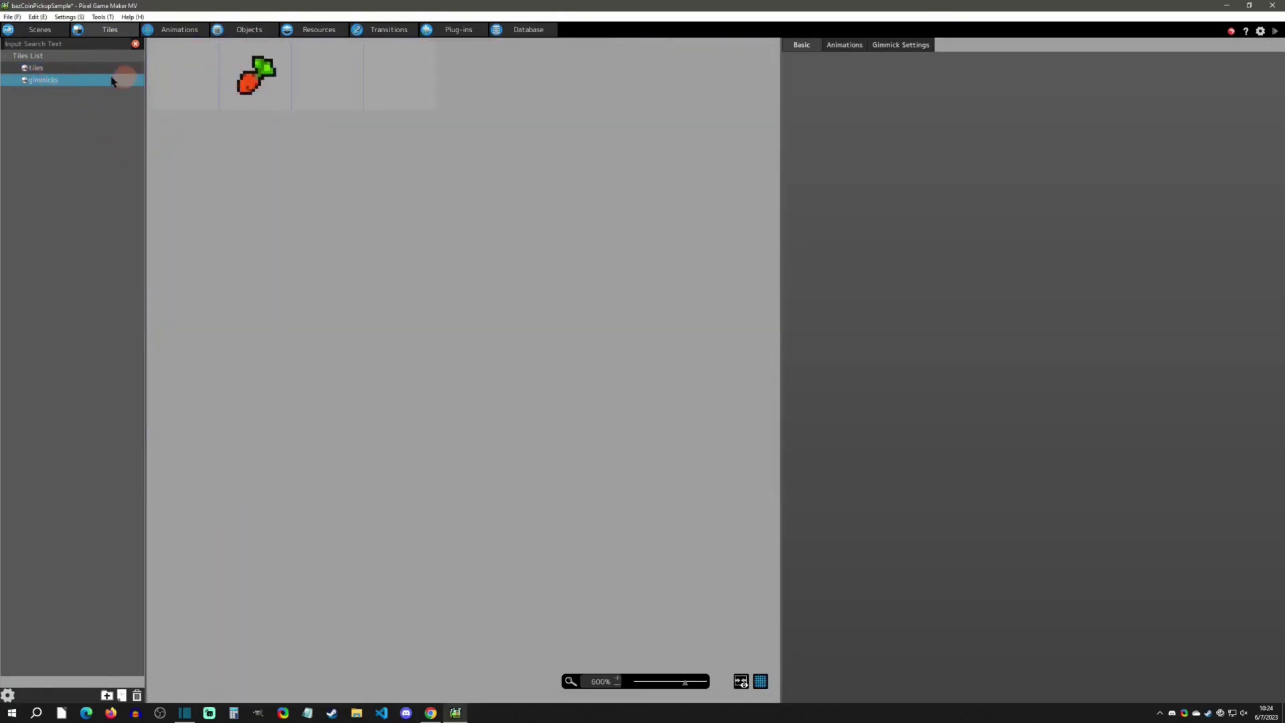
right_click(41, 84)
click(34, 134)
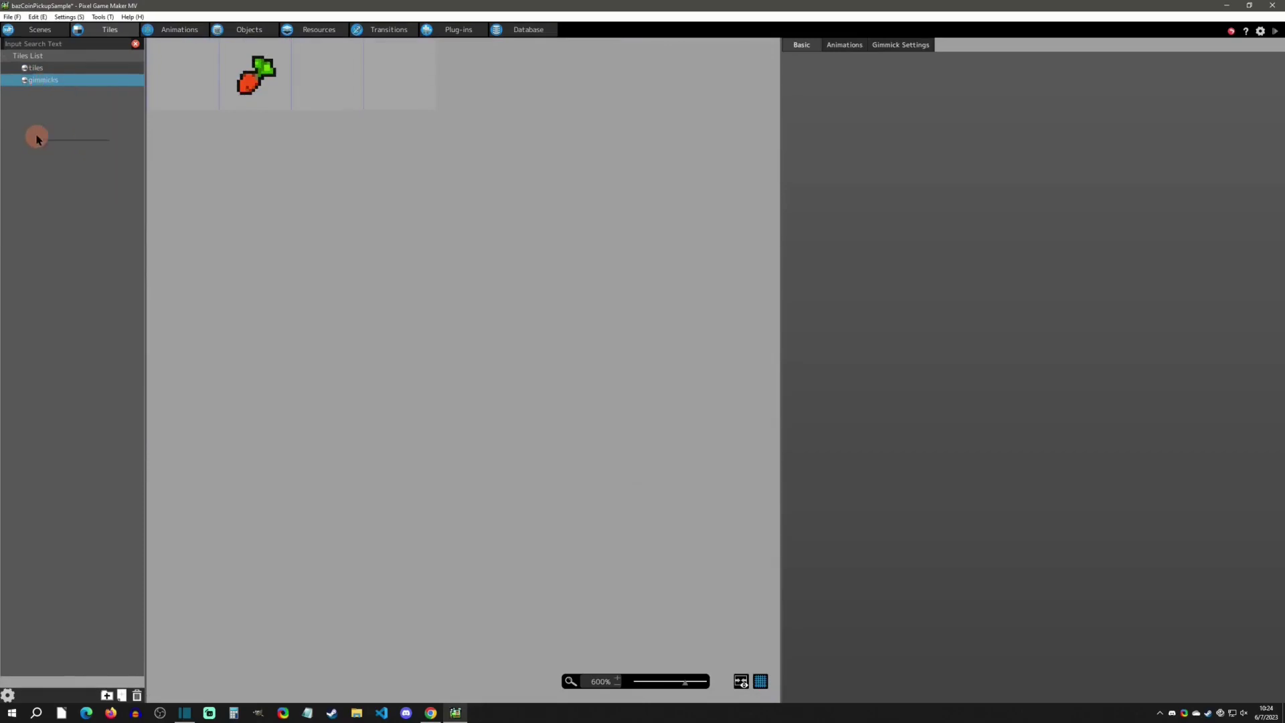
right_click(39, 135)
click(53, 140)
click(43, 97)
right_click(43, 97)
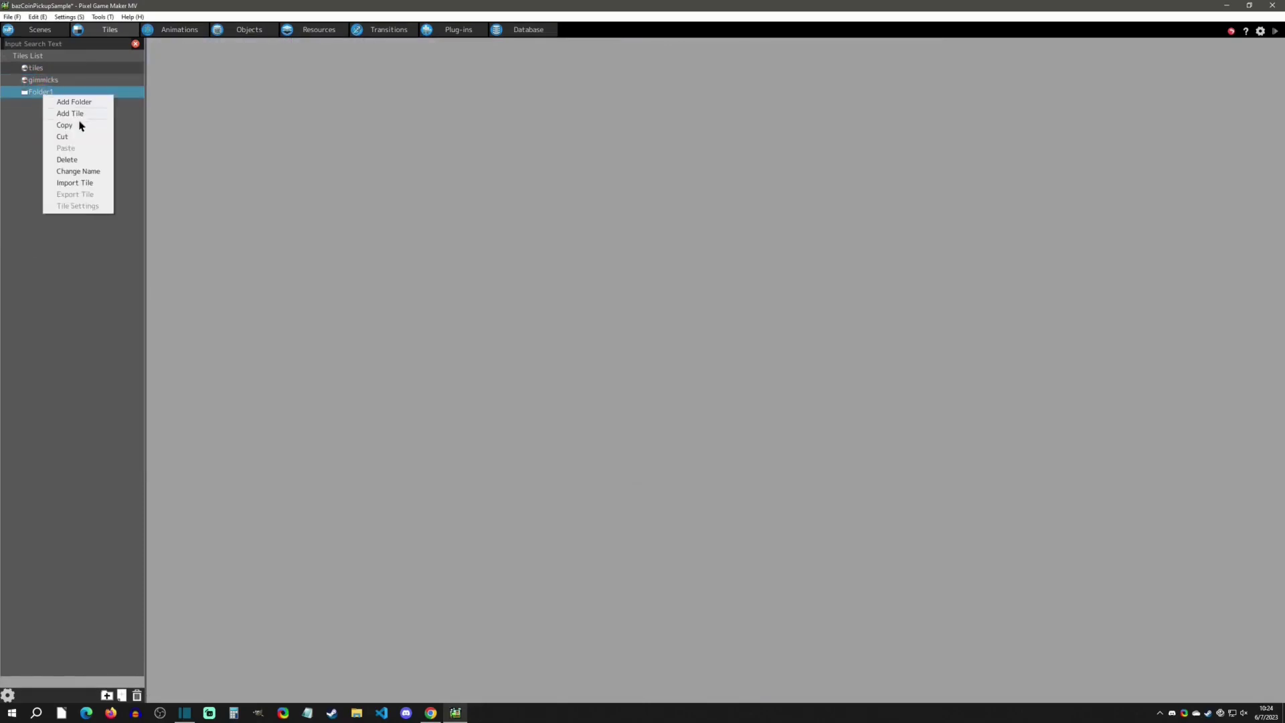
click(107, 163)
click(667, 366)
right_click(53, 133)
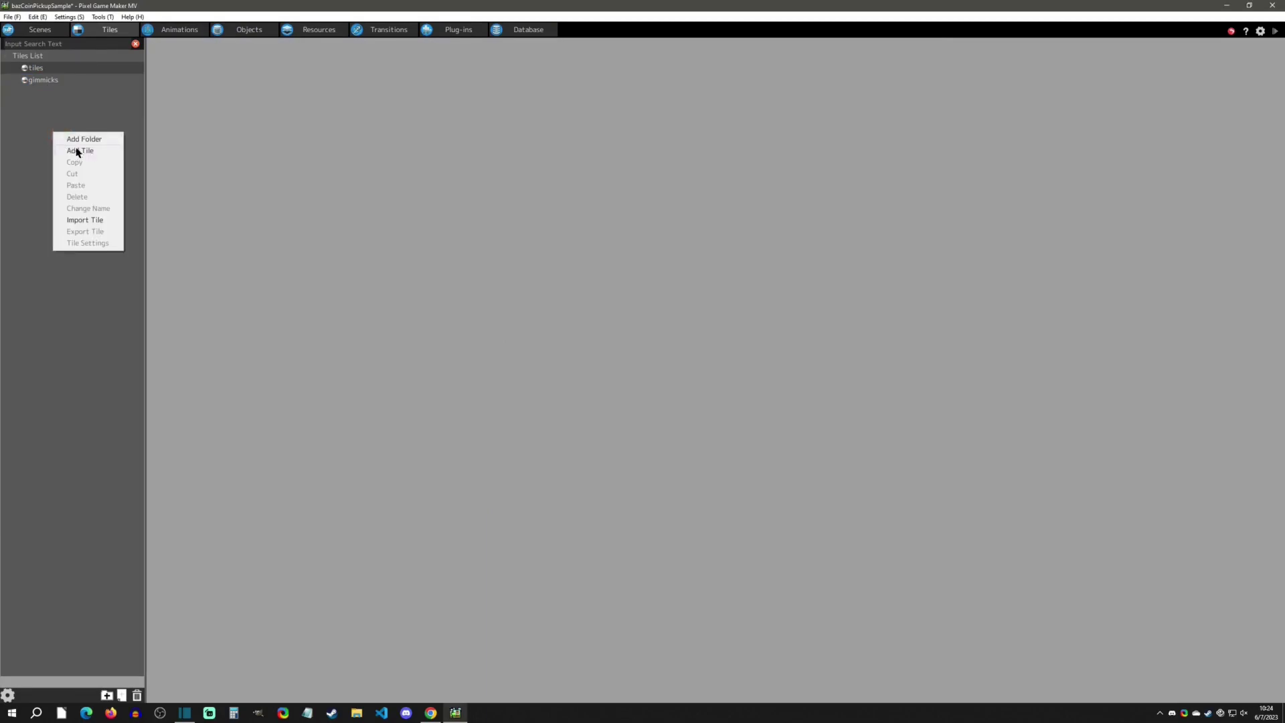
click(80, 151)
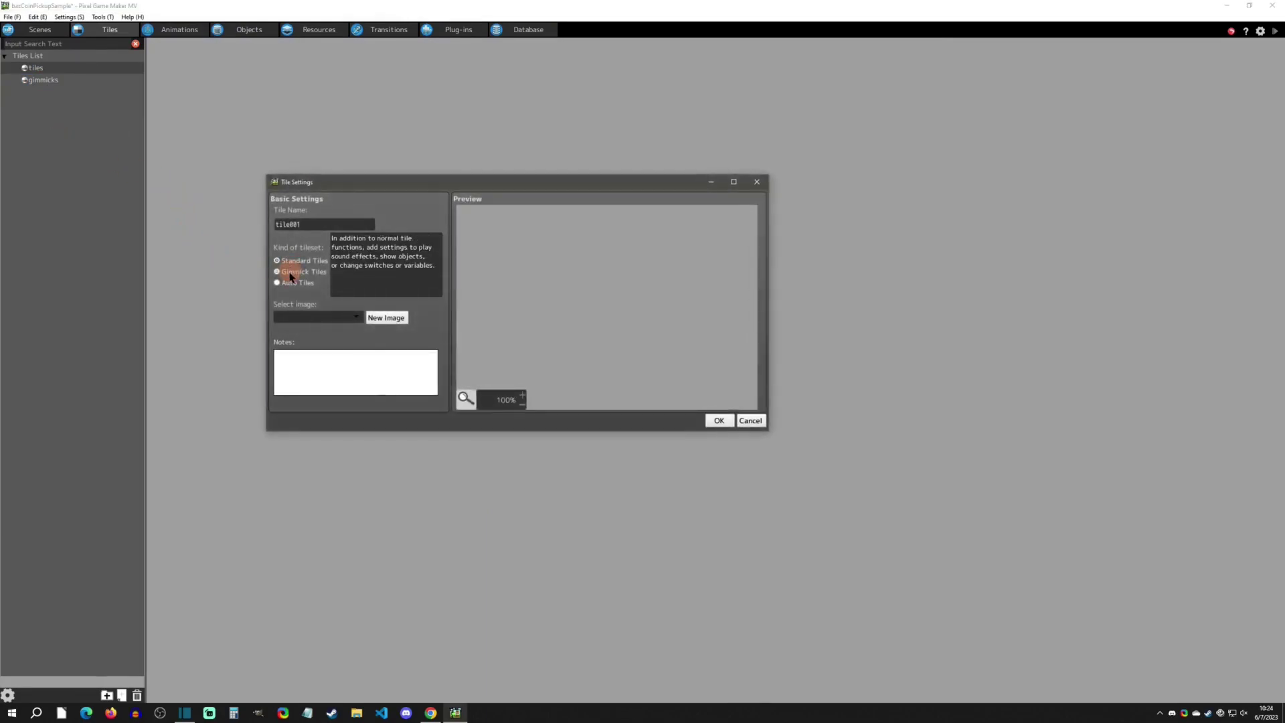
click(751, 422)
click(46, 79)
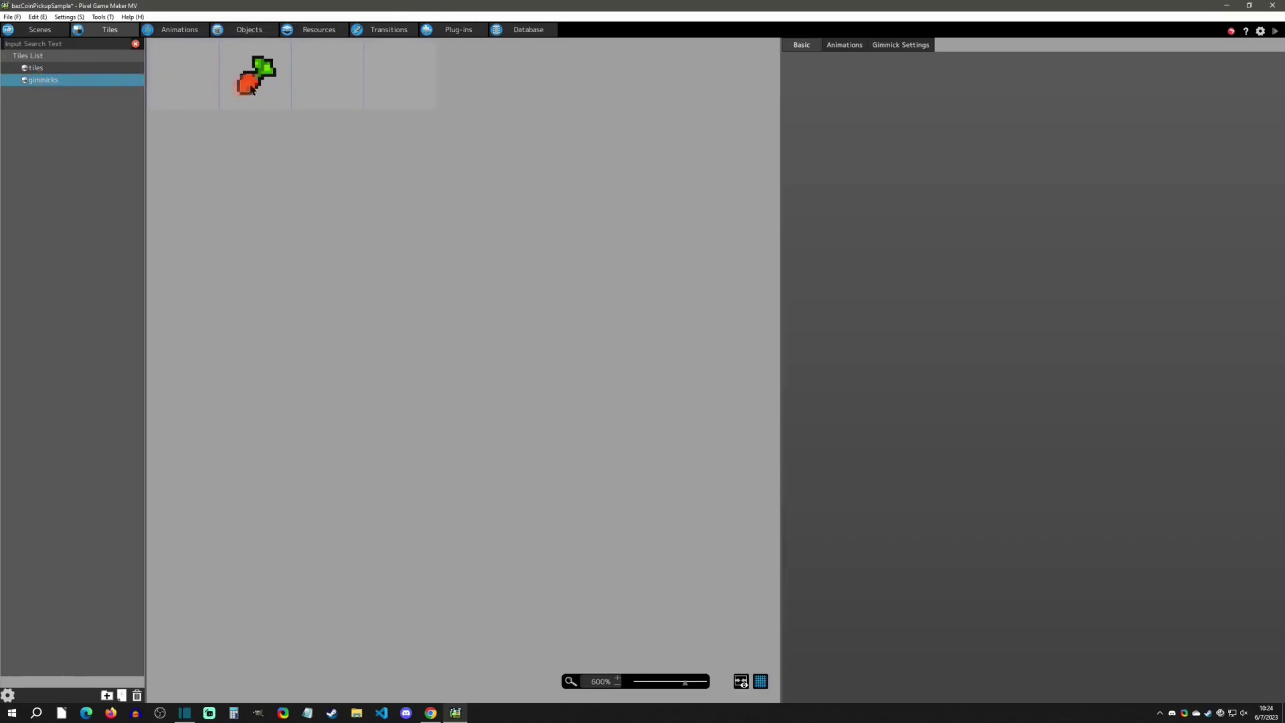
Select the carrot tile and review its gimmick change conditions, target object group and changed states
click(261, 80)
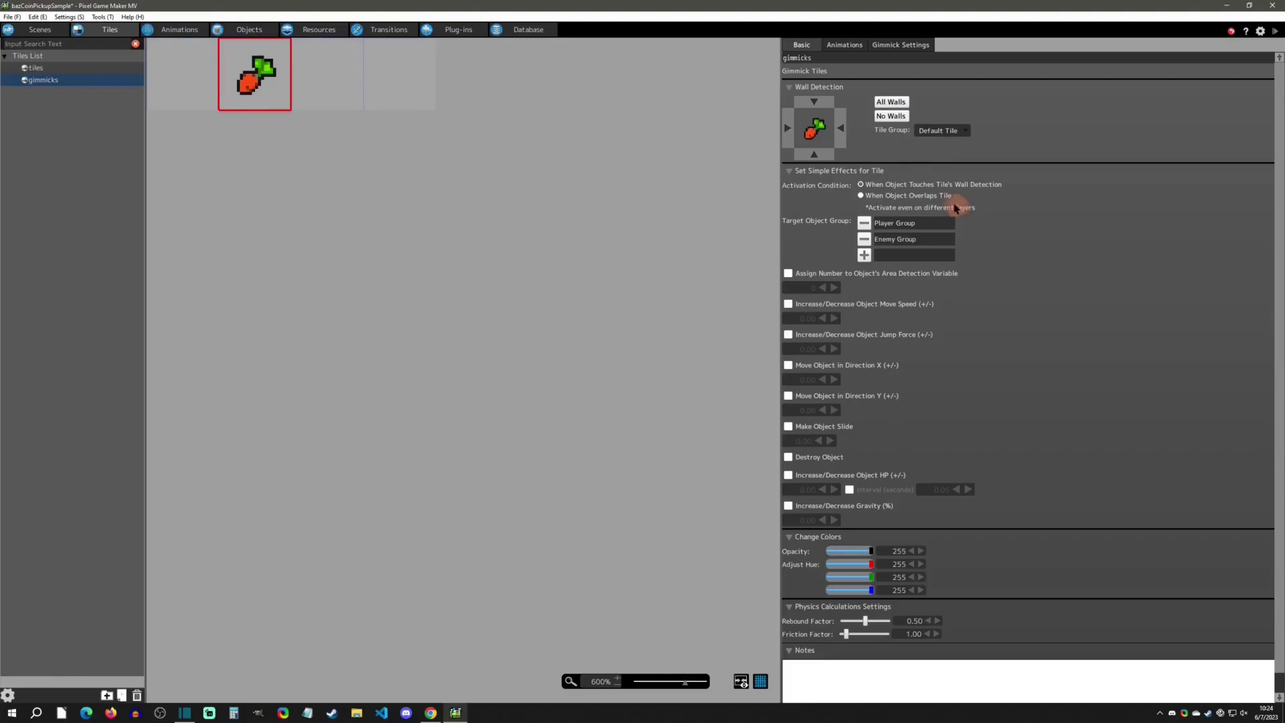
click(912, 46)
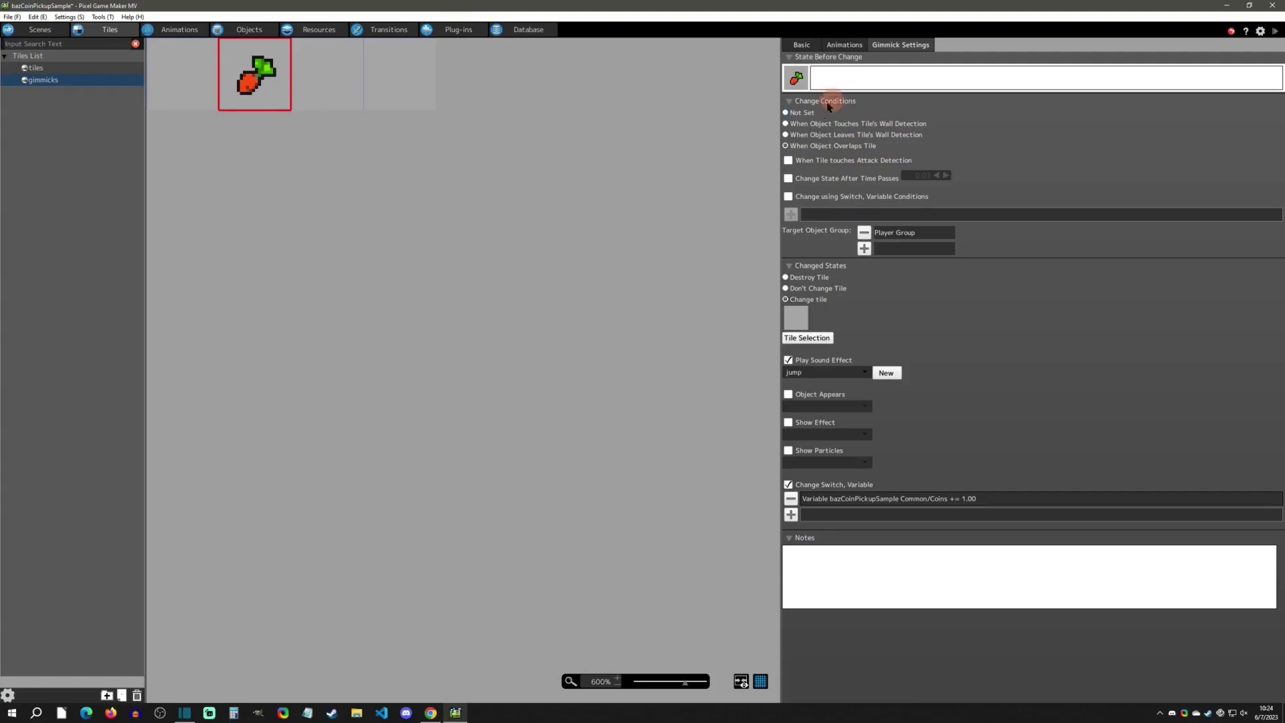
click(789, 102)
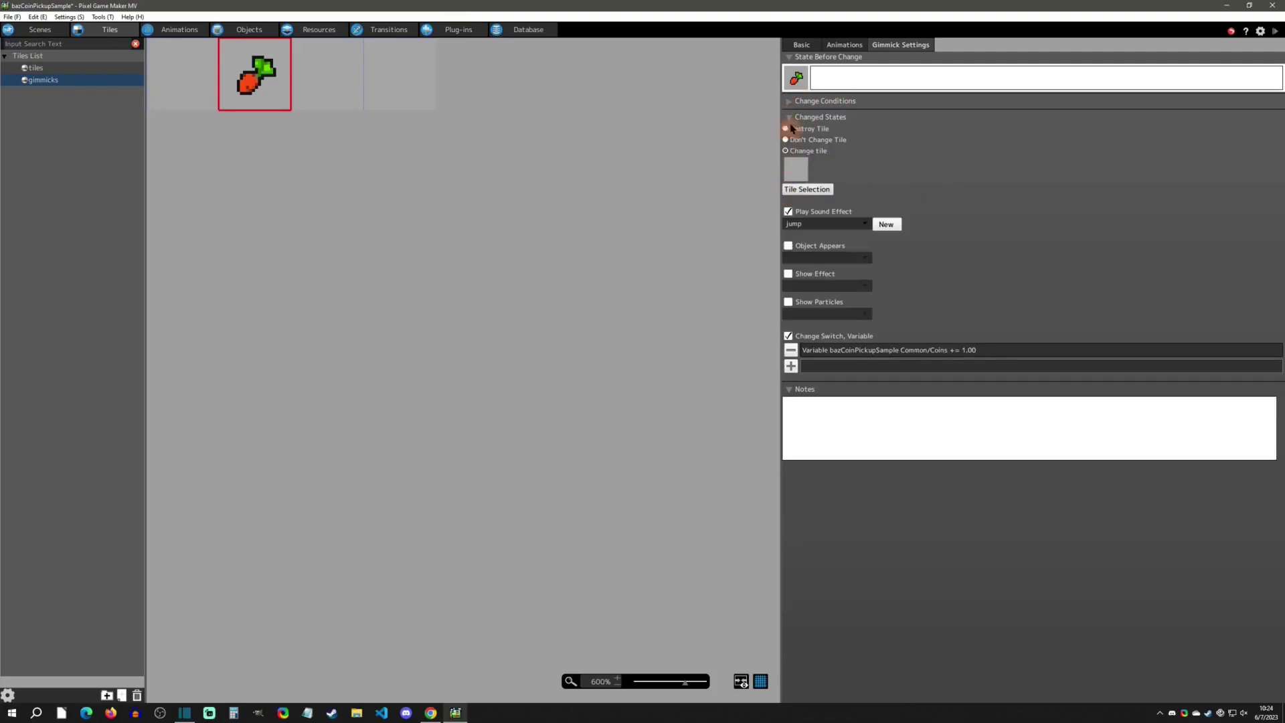
click(789, 102)
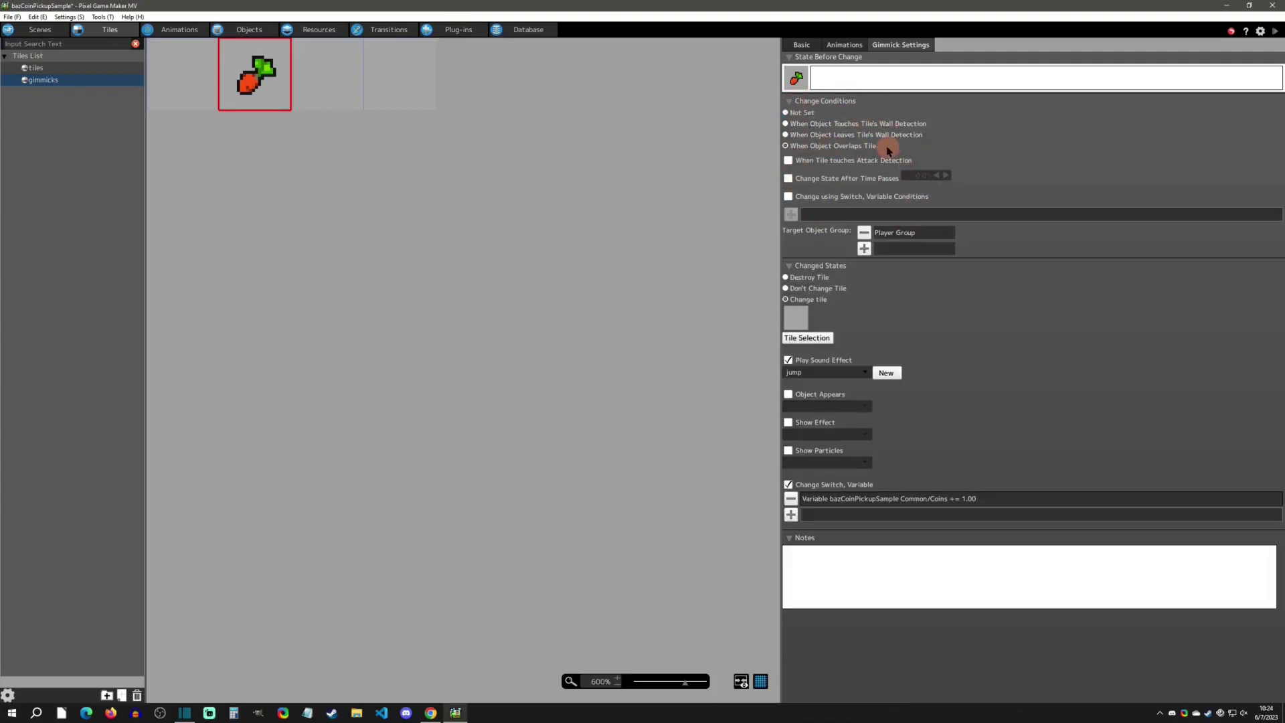
click(905, 233)
click(790, 266)
click(790, 267)
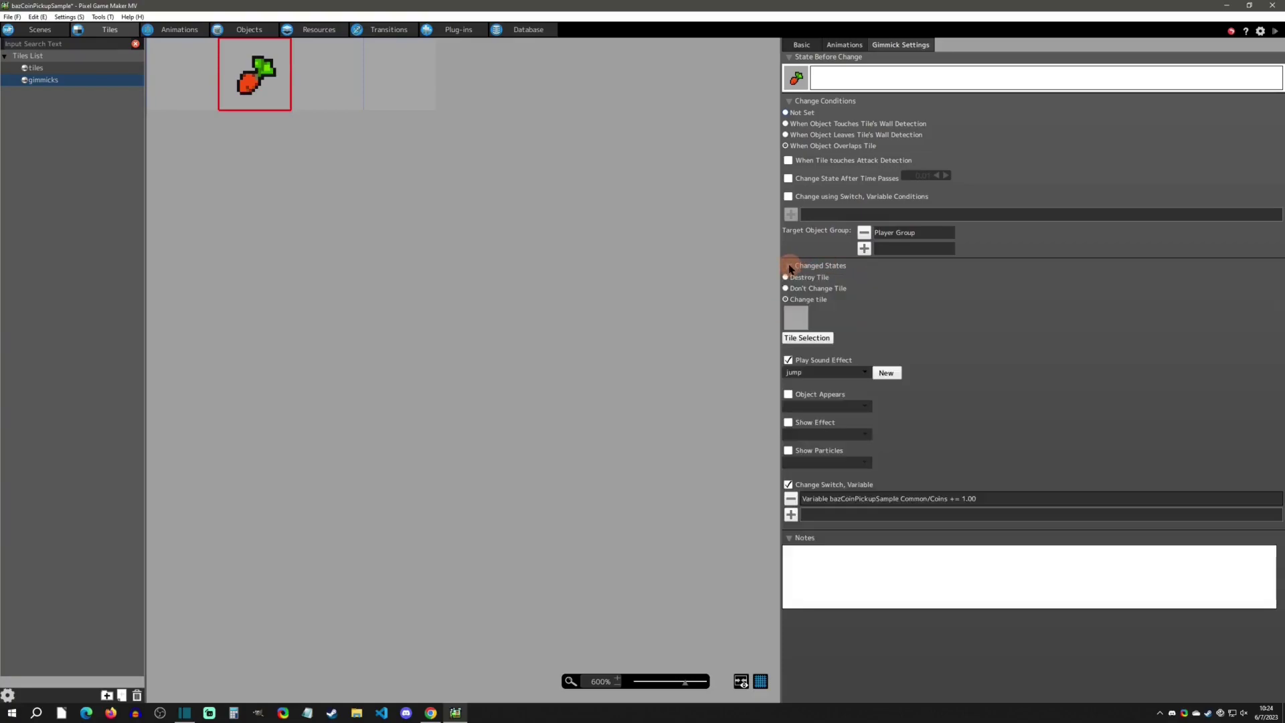
click(807, 338)
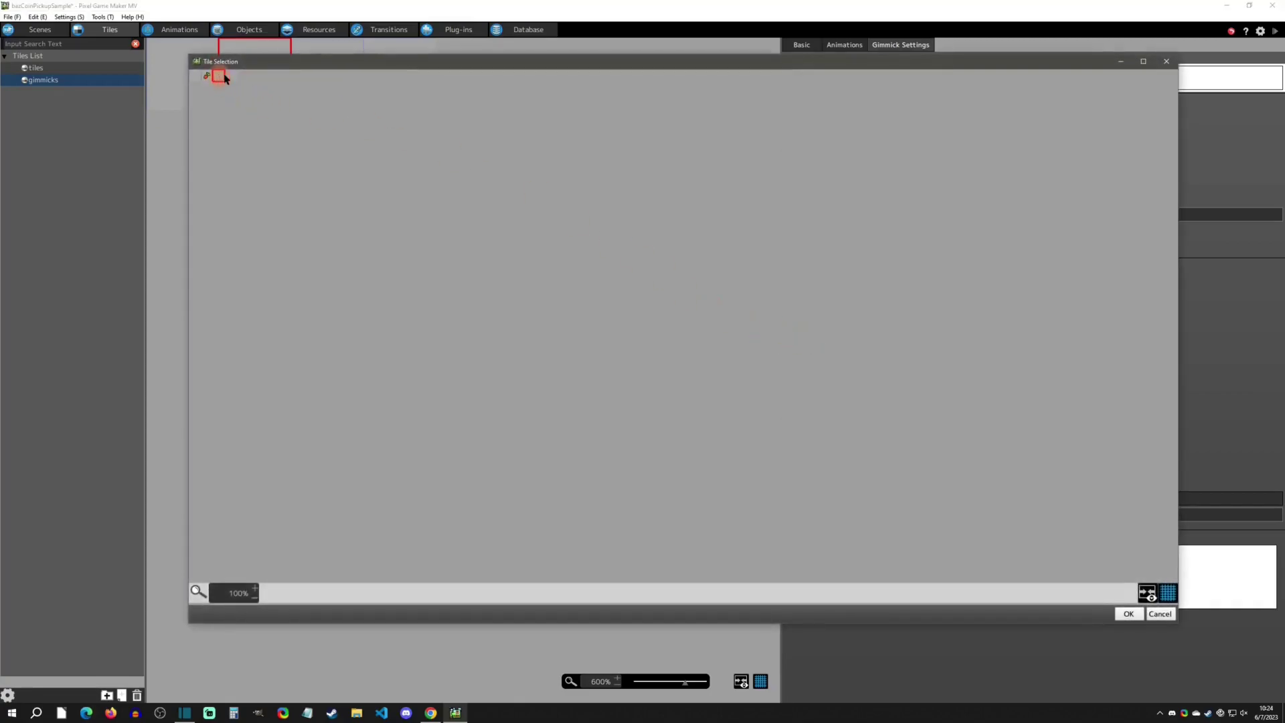
click(1166, 61)
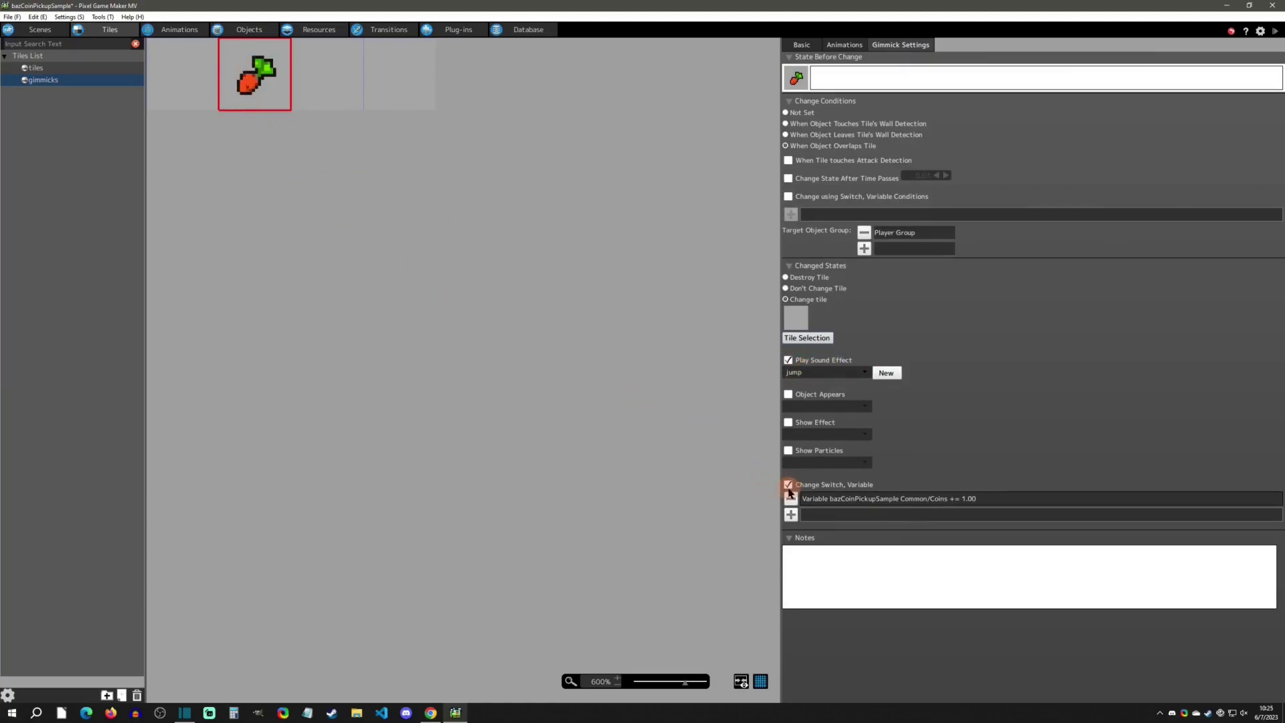
double_click(984, 501)
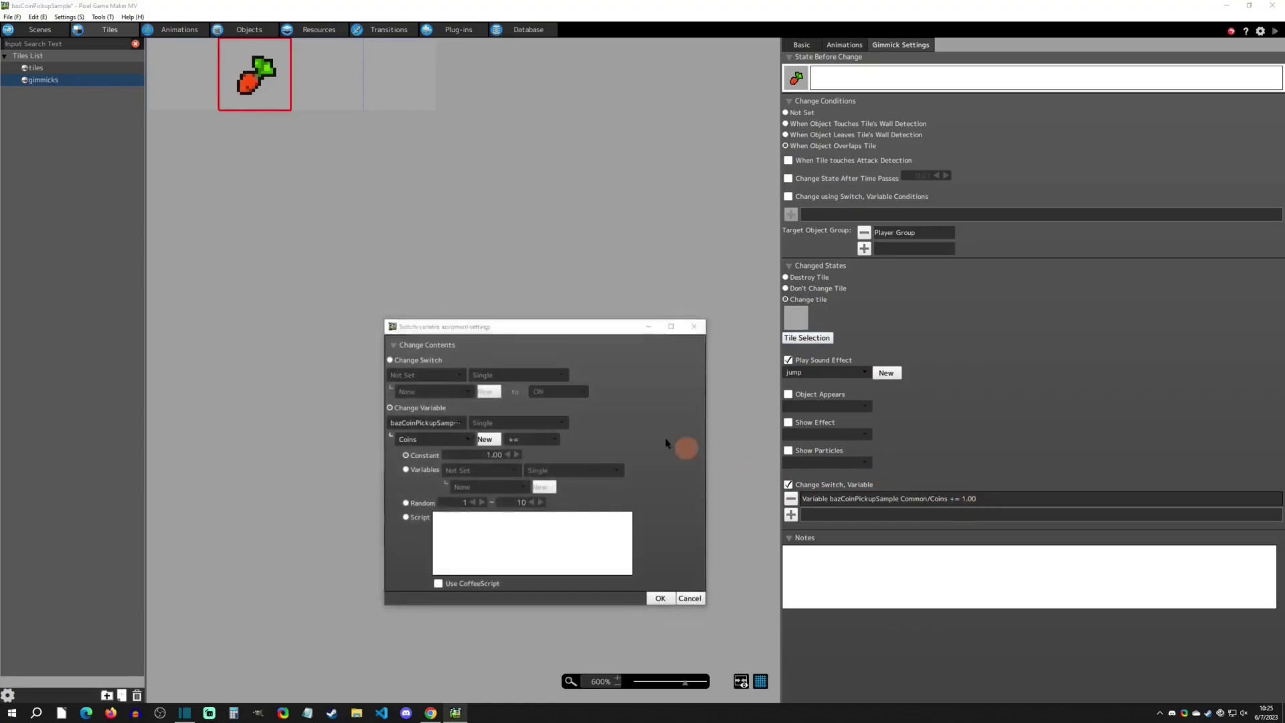
click(694, 326)
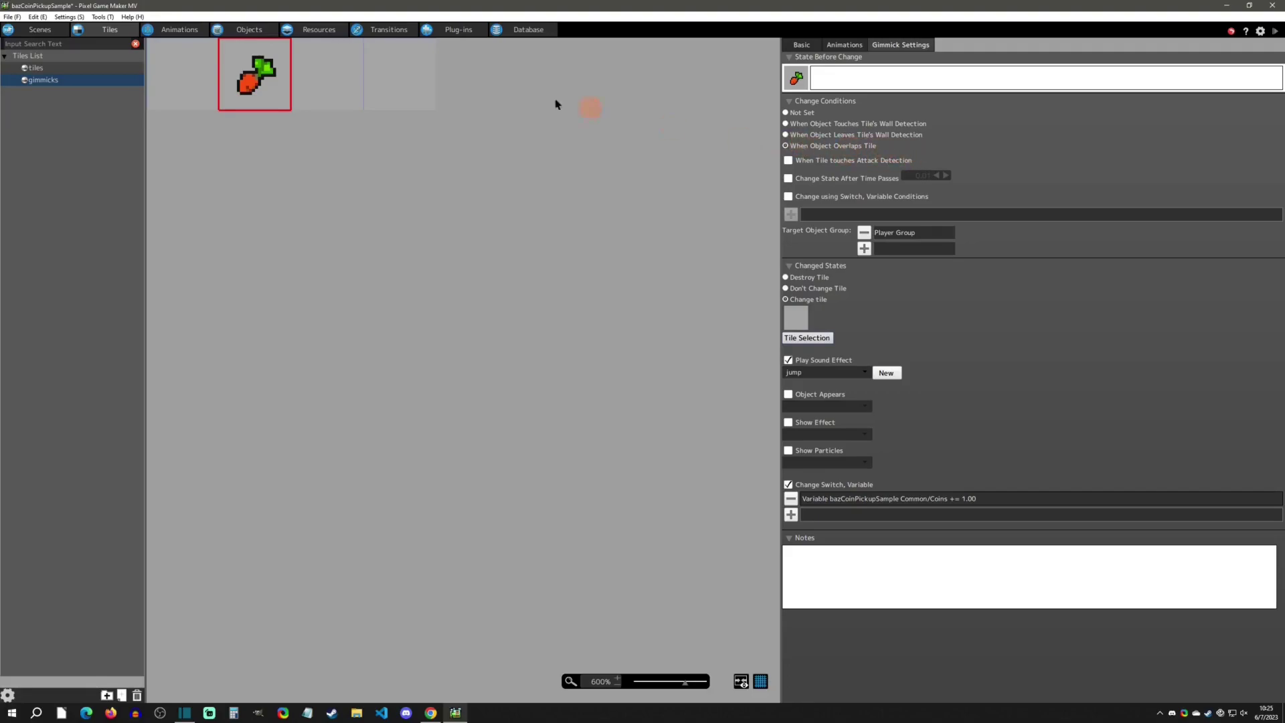
click(186, 30)
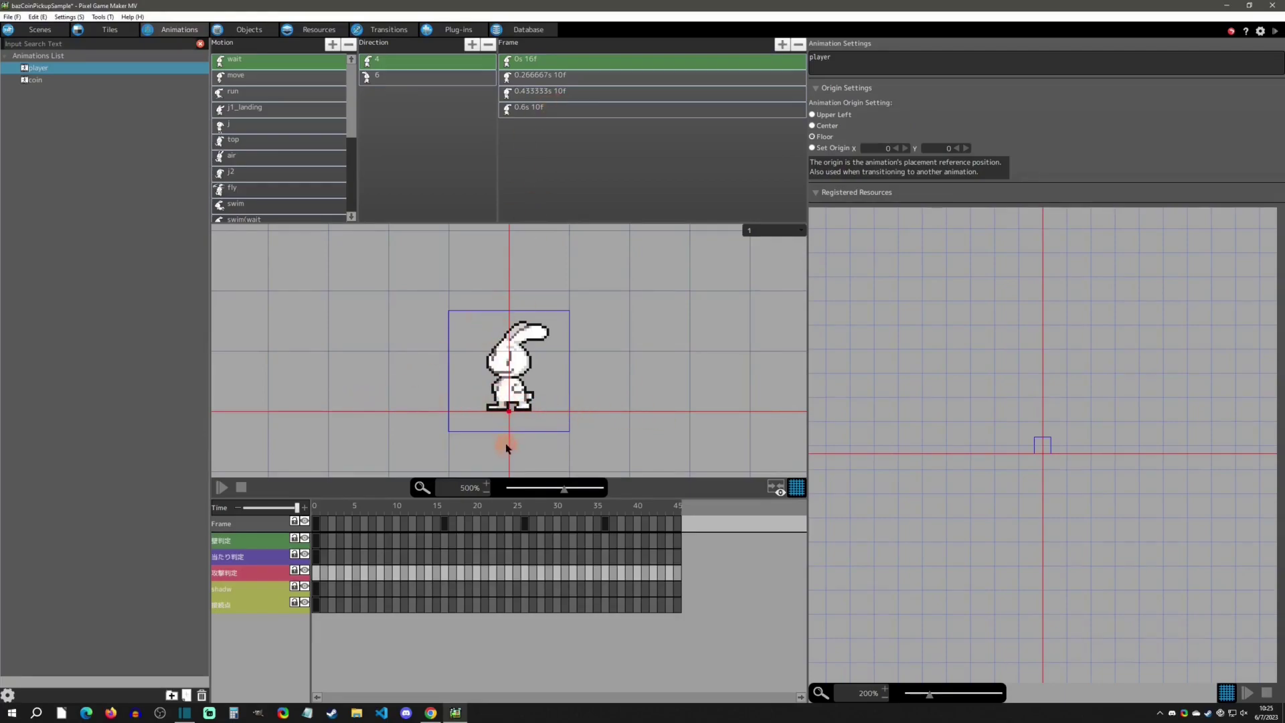
Select all four wait animation frames and set their Center Y to 0
click(530, 65)
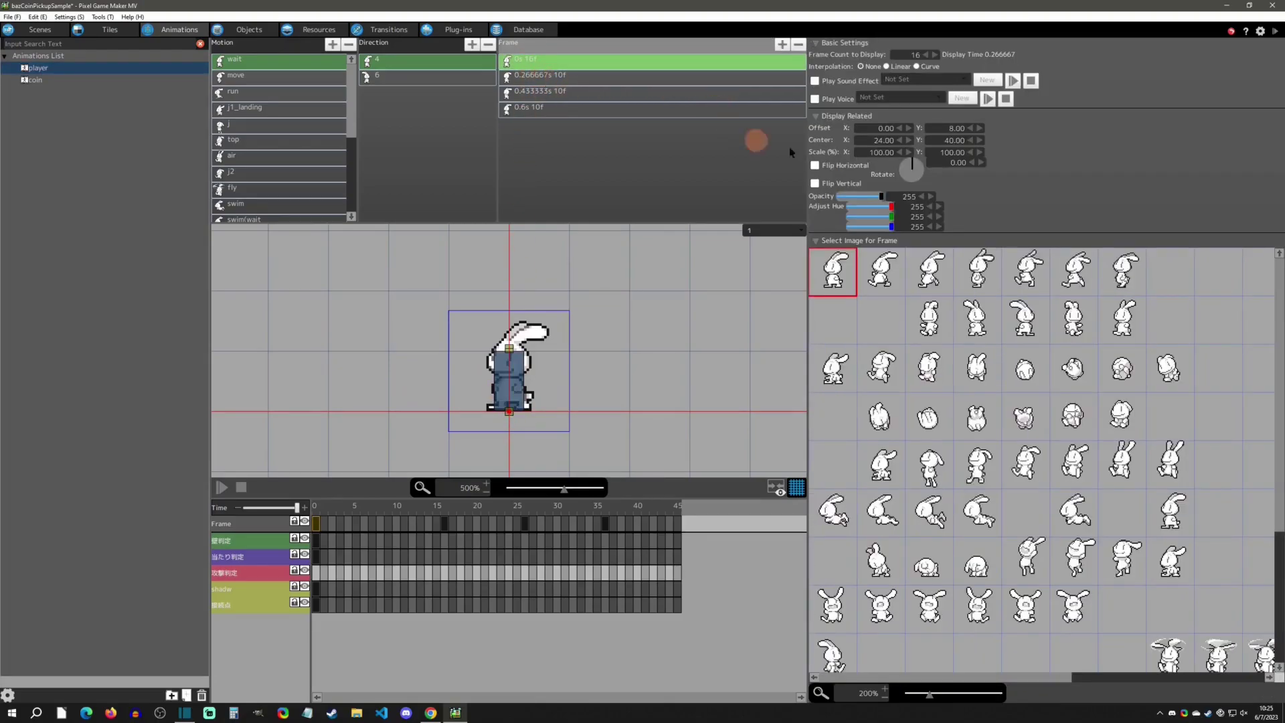
shift+click(594, 111)
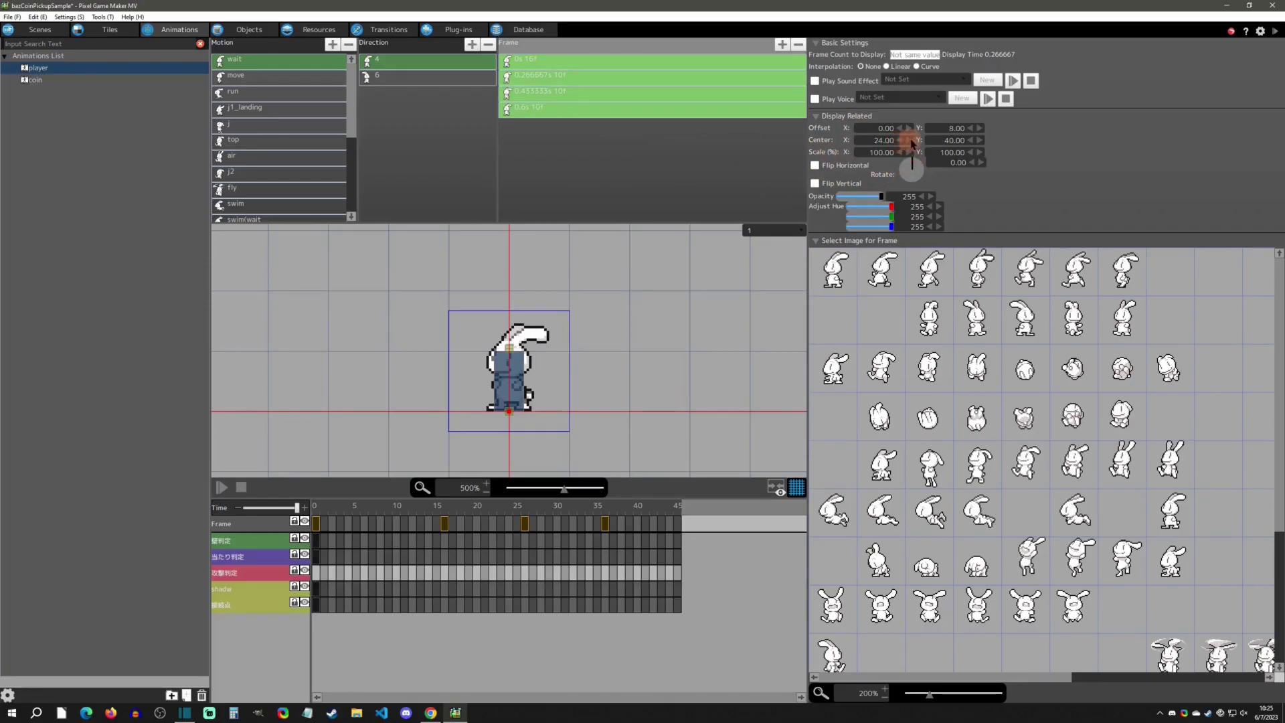
click(971, 141)
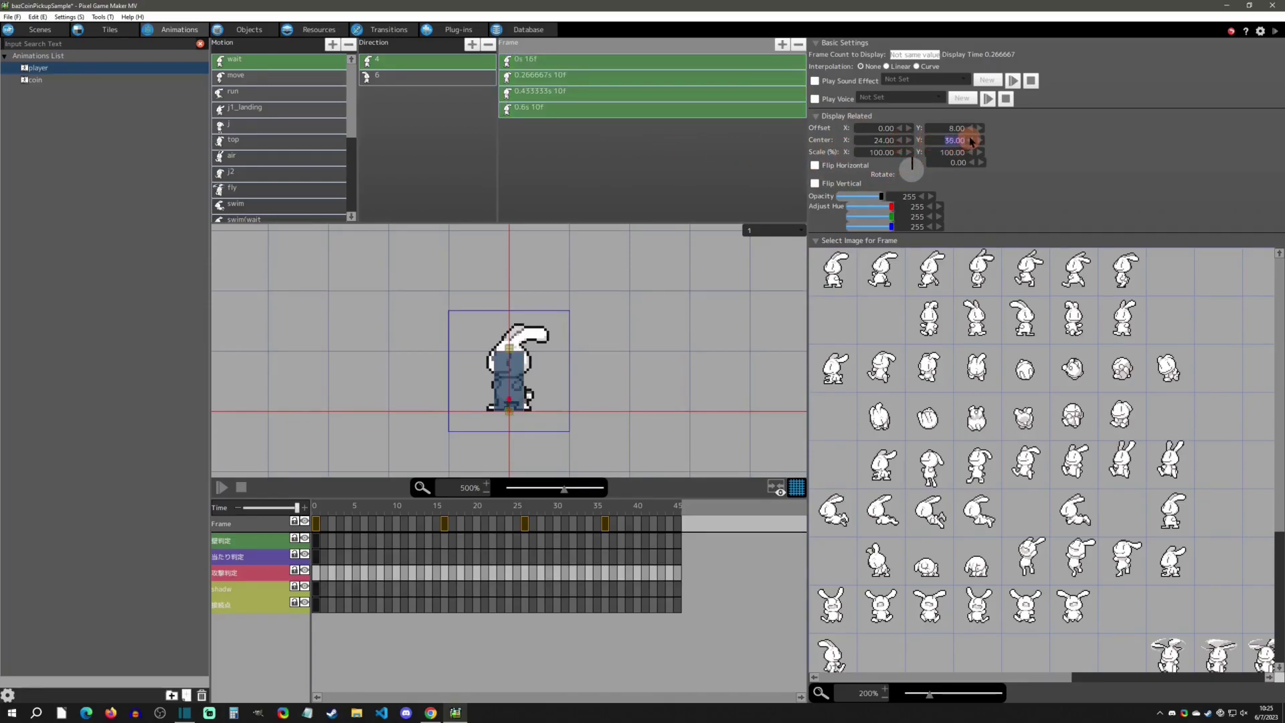
text(0)
key(Return)
Select the first frame of the run motion's direction 4
click(243, 92)
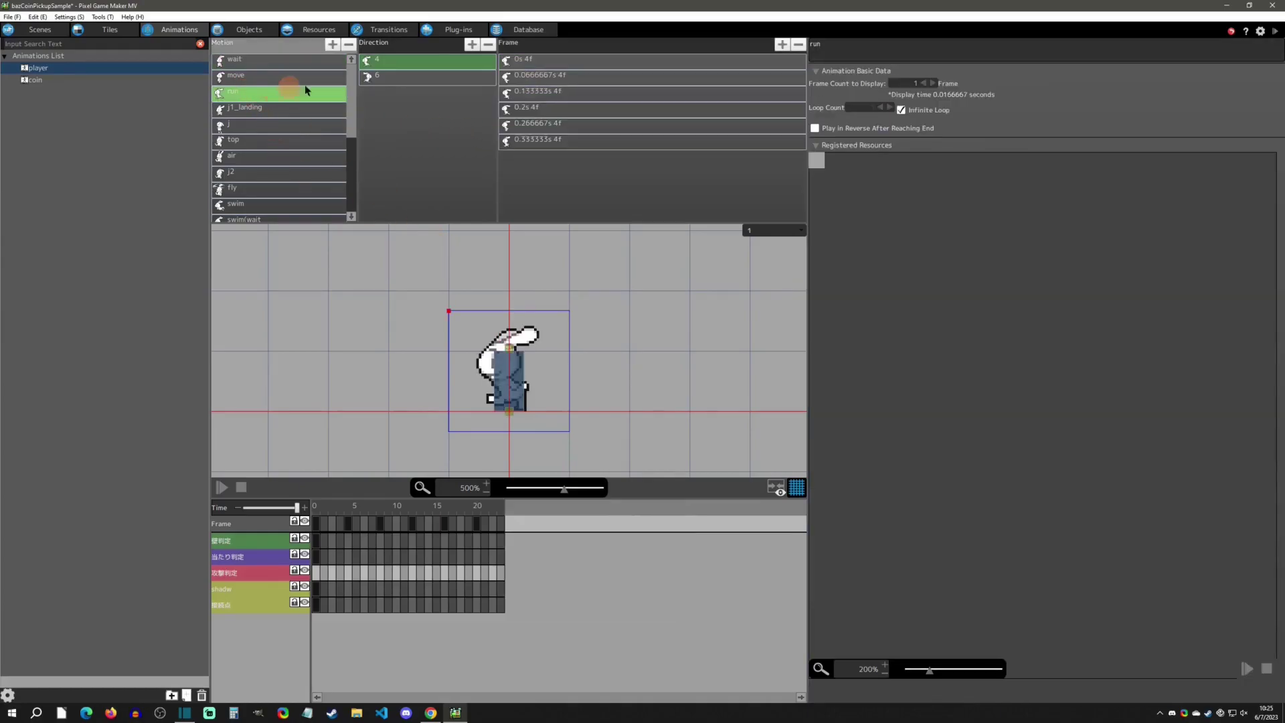
click(432, 60)
click(541, 62)
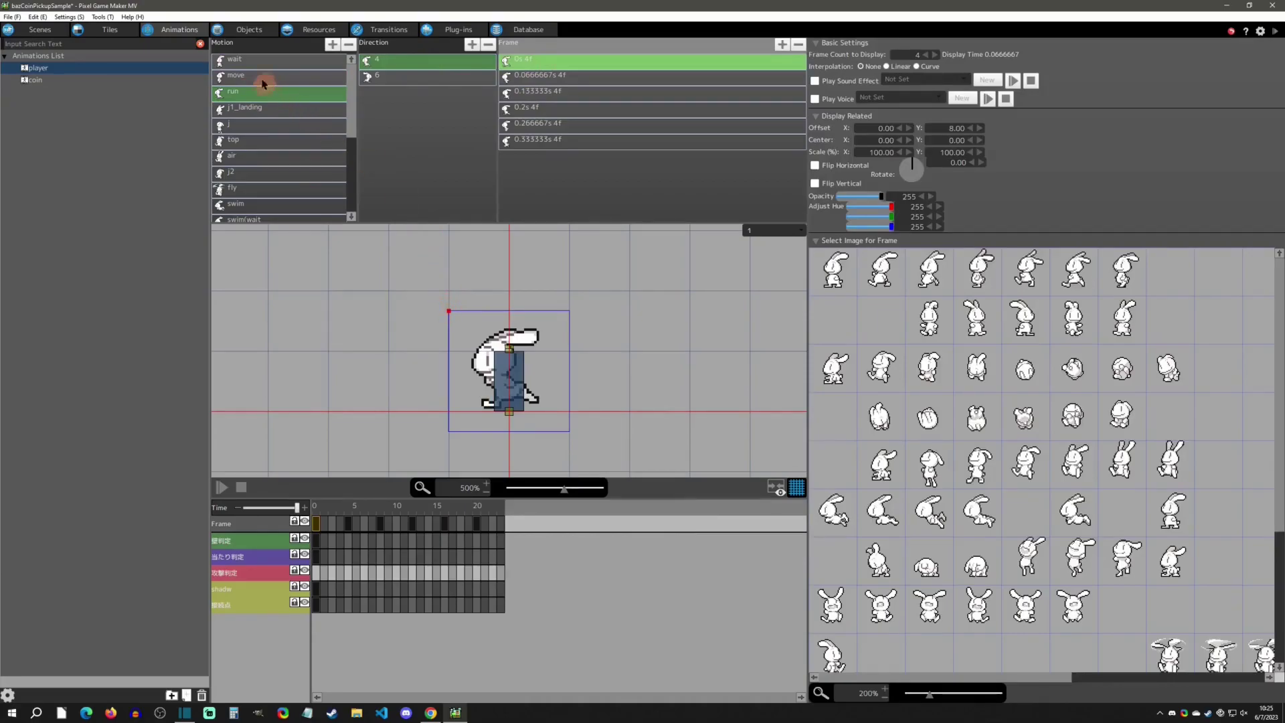
click(249, 29)
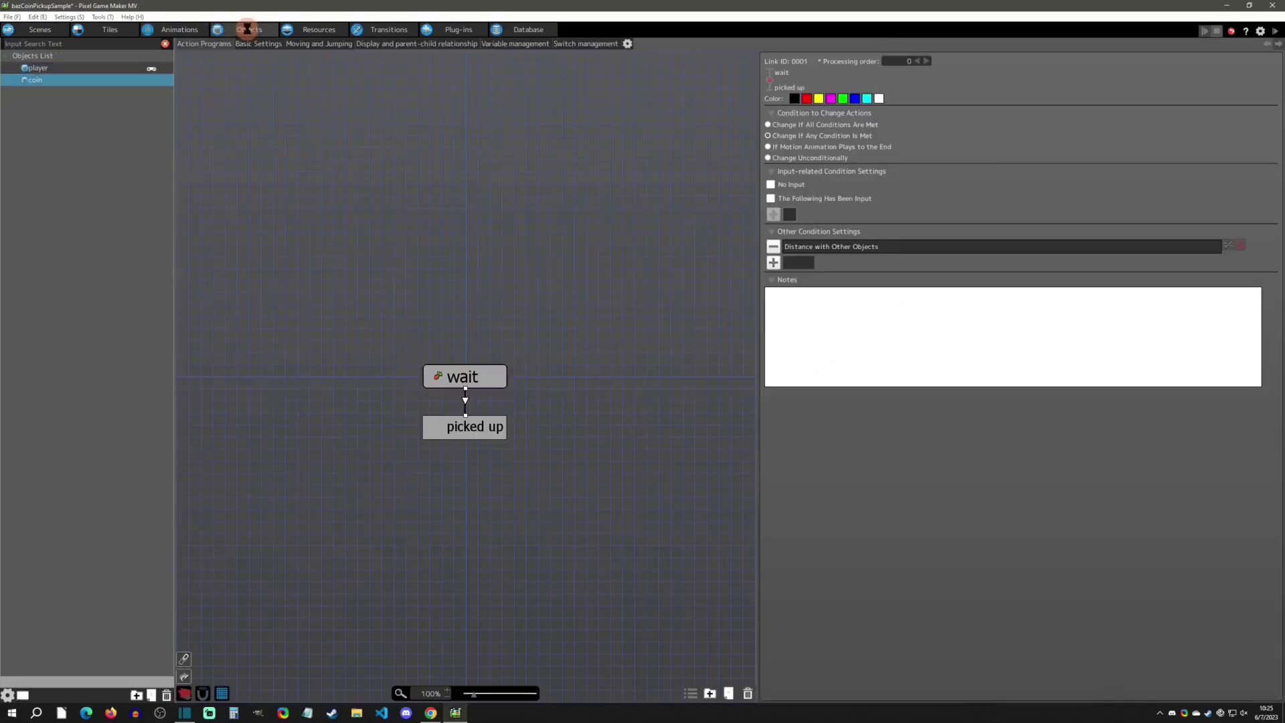
In the player's action program, check which motions the Waiting and Walk states use
click(92, 70)
click(832, 123)
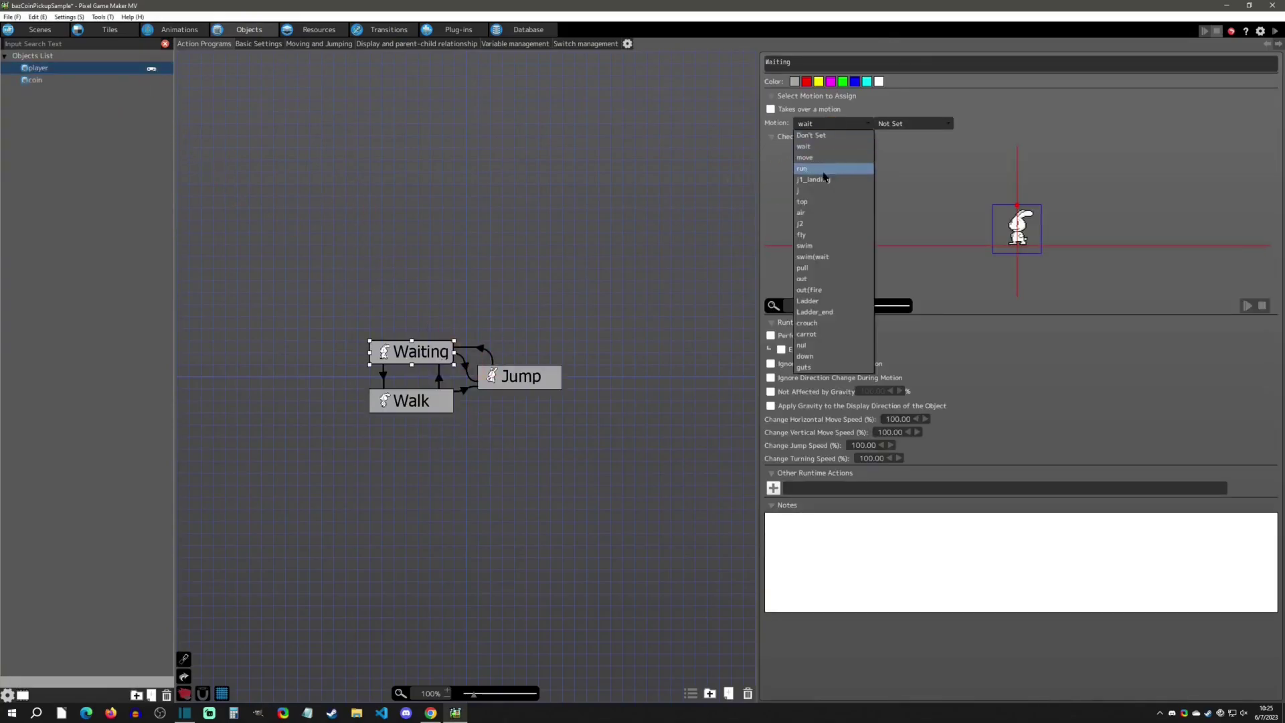
click(384, 445)
click(402, 402)
click(849, 124)
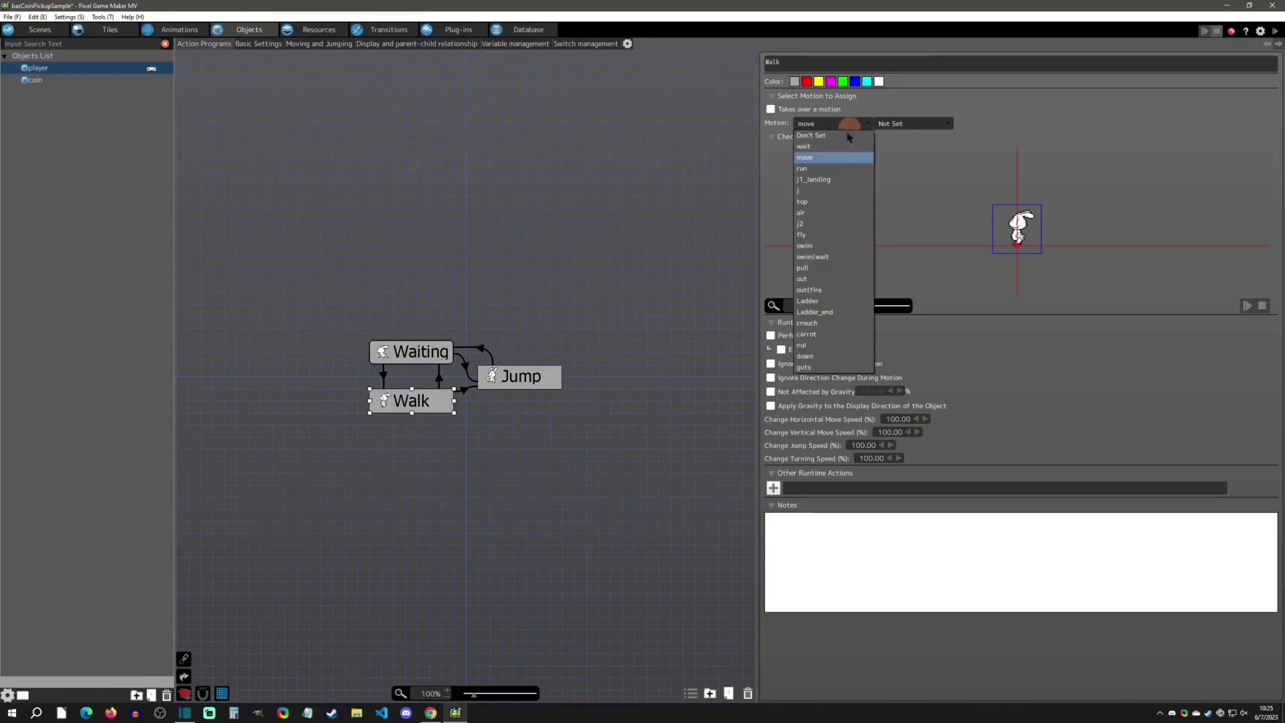
click(715, 263)
click(668, 266)
Set the Jump state's motion to run and start a test play
click(506, 387)
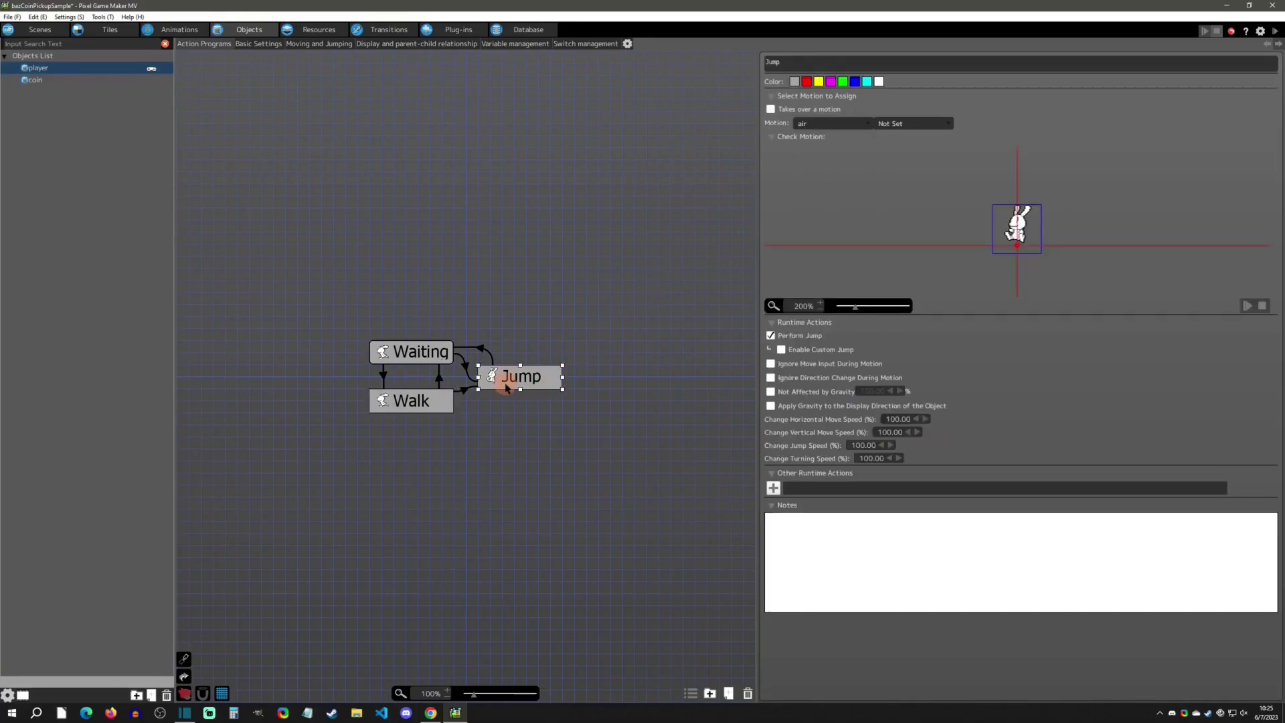
click(847, 126)
click(812, 164)
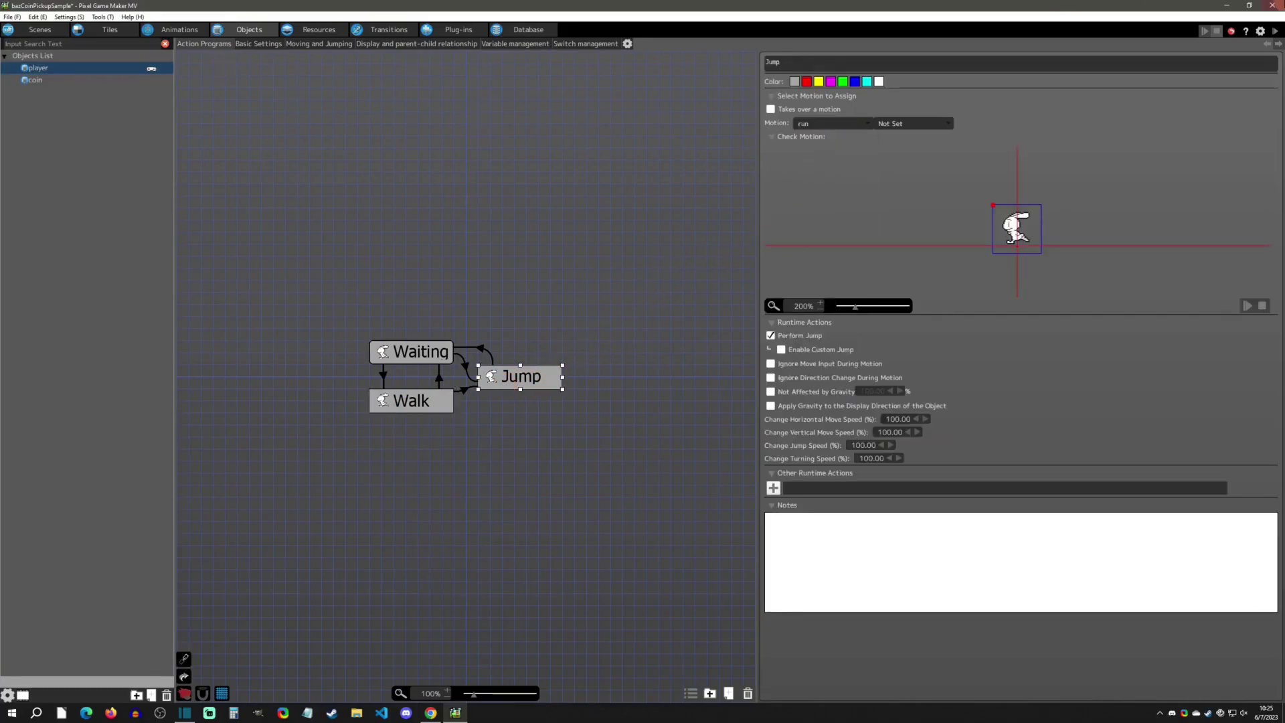
click(1277, 43)
click(1269, 44)
click(1188, 247)
Run right and jump with Z, collecting carrots until the counter reads 7
key(Right)
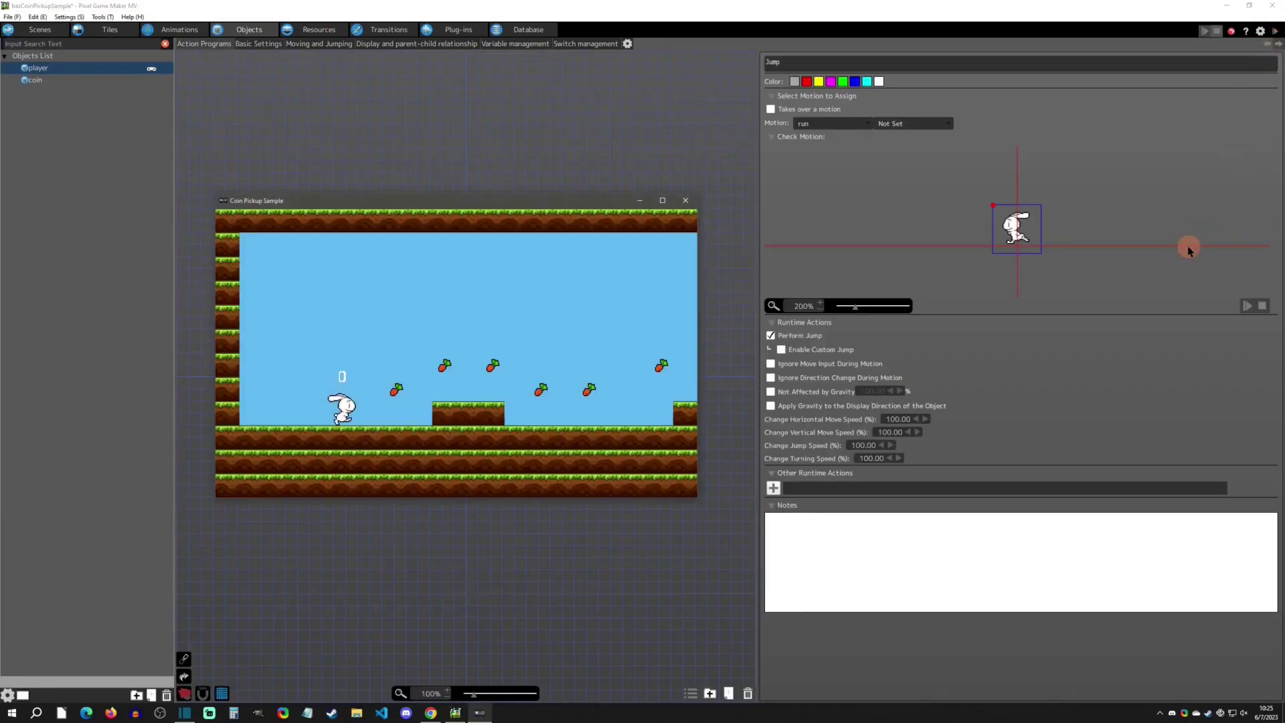
key(z)
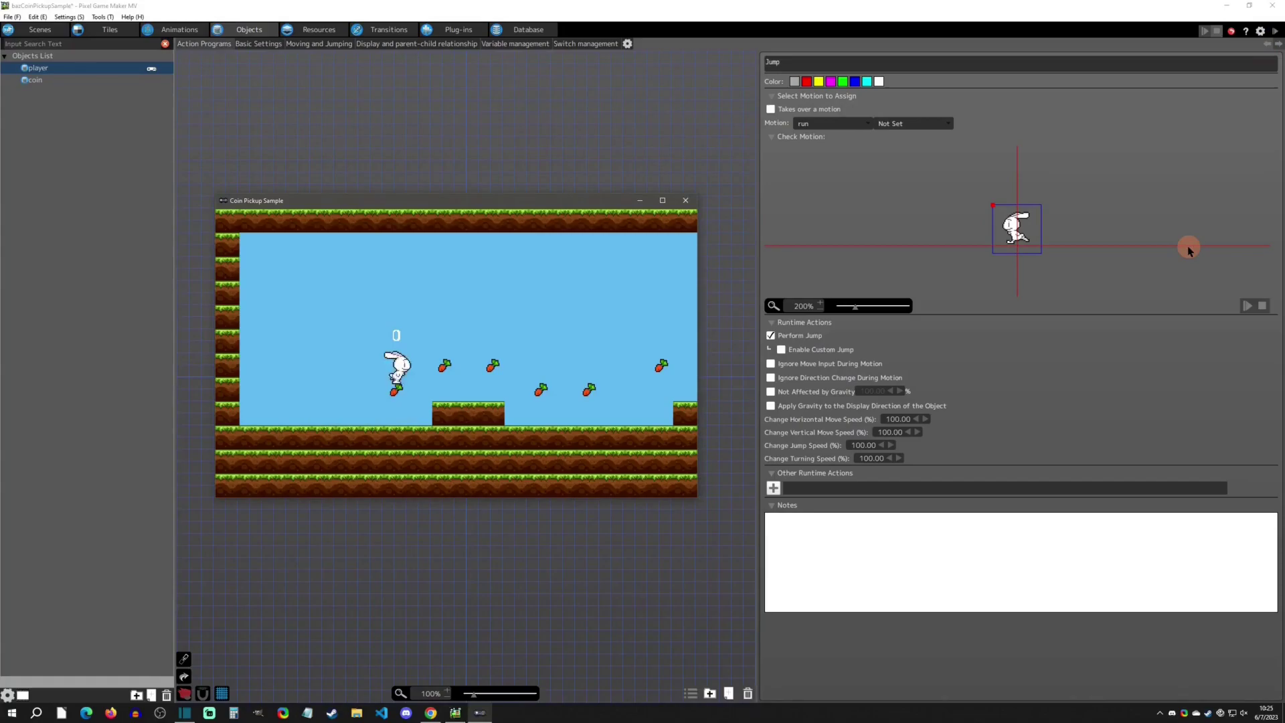
key(z)
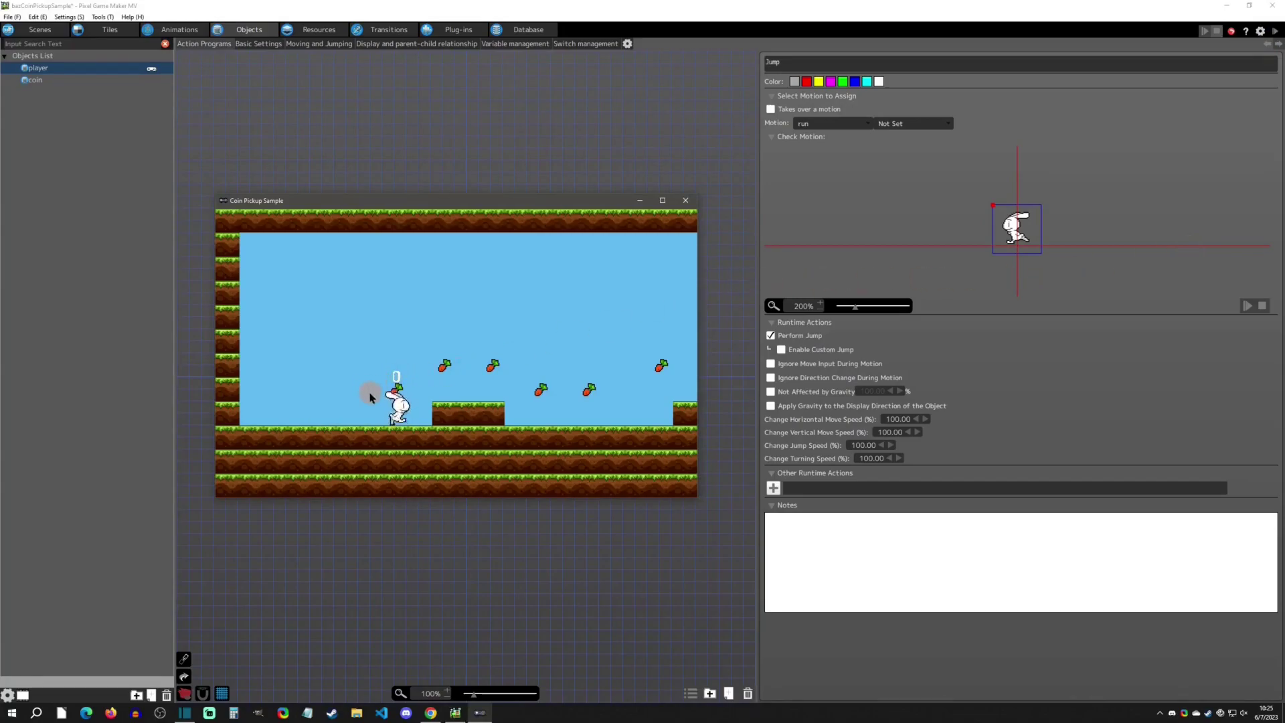
key(Right)
key(Right)
key(z)
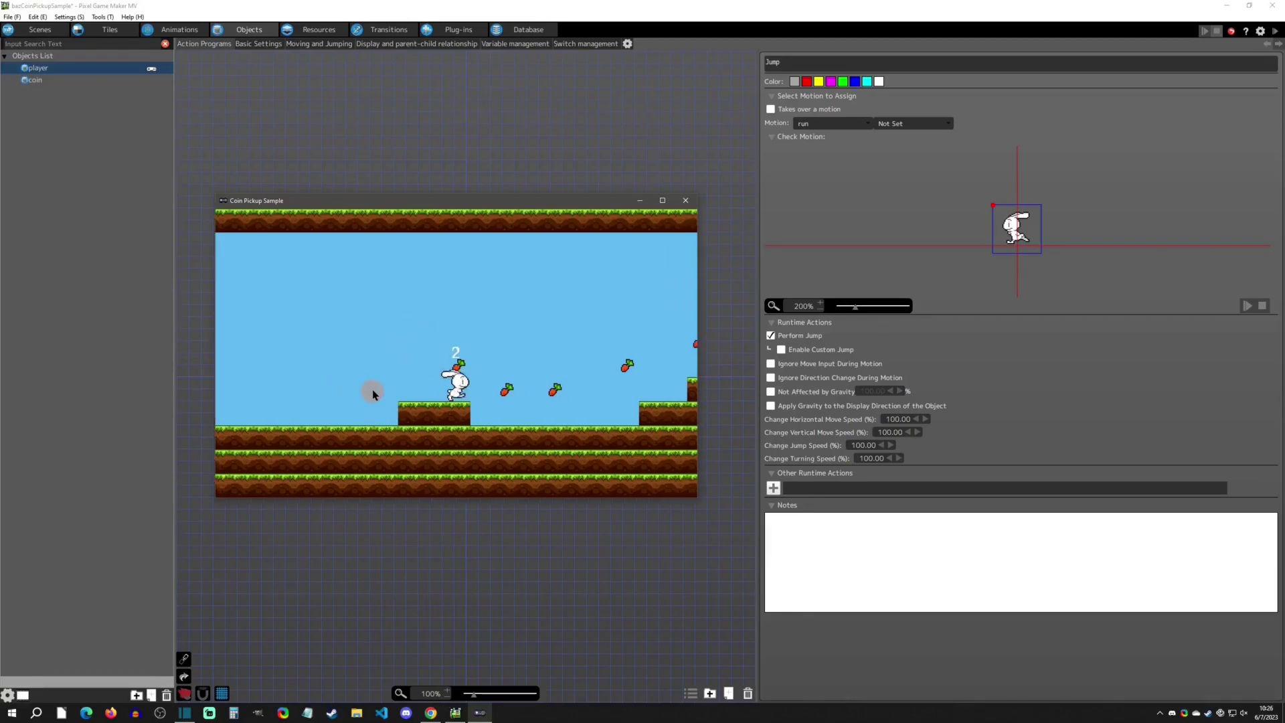
key(Right)
key(z)
key(z)
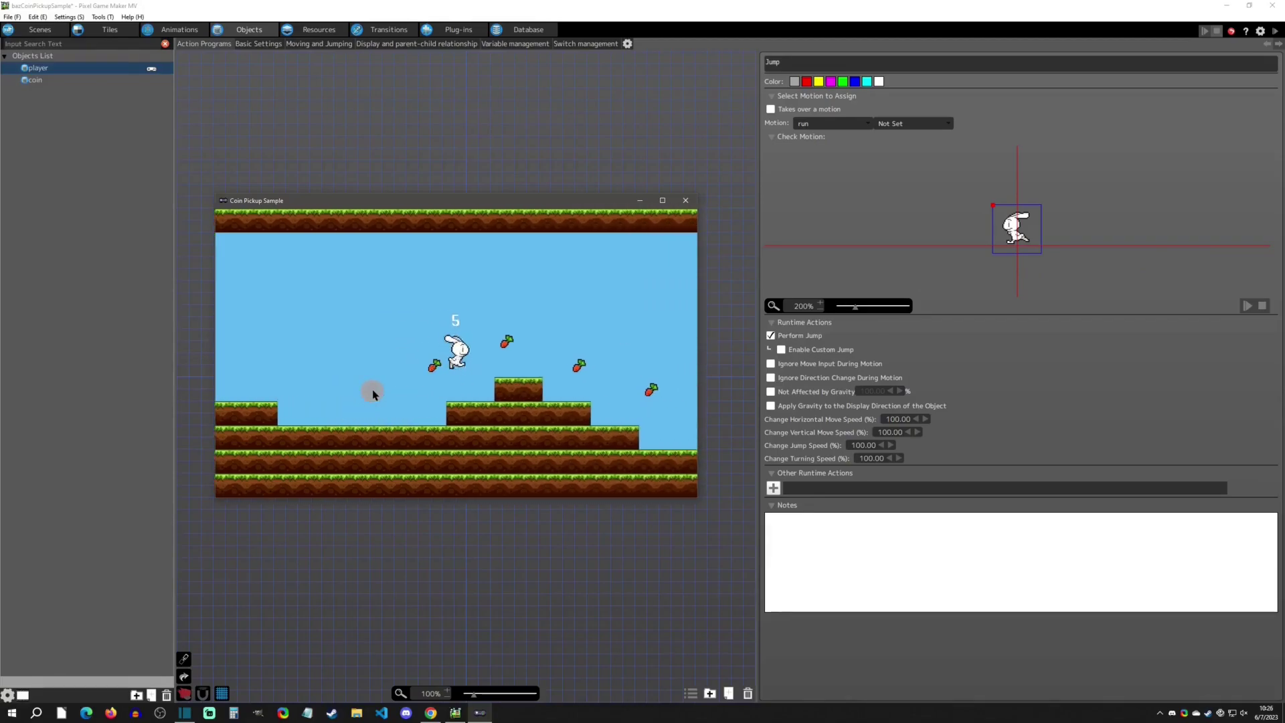
key(Right)
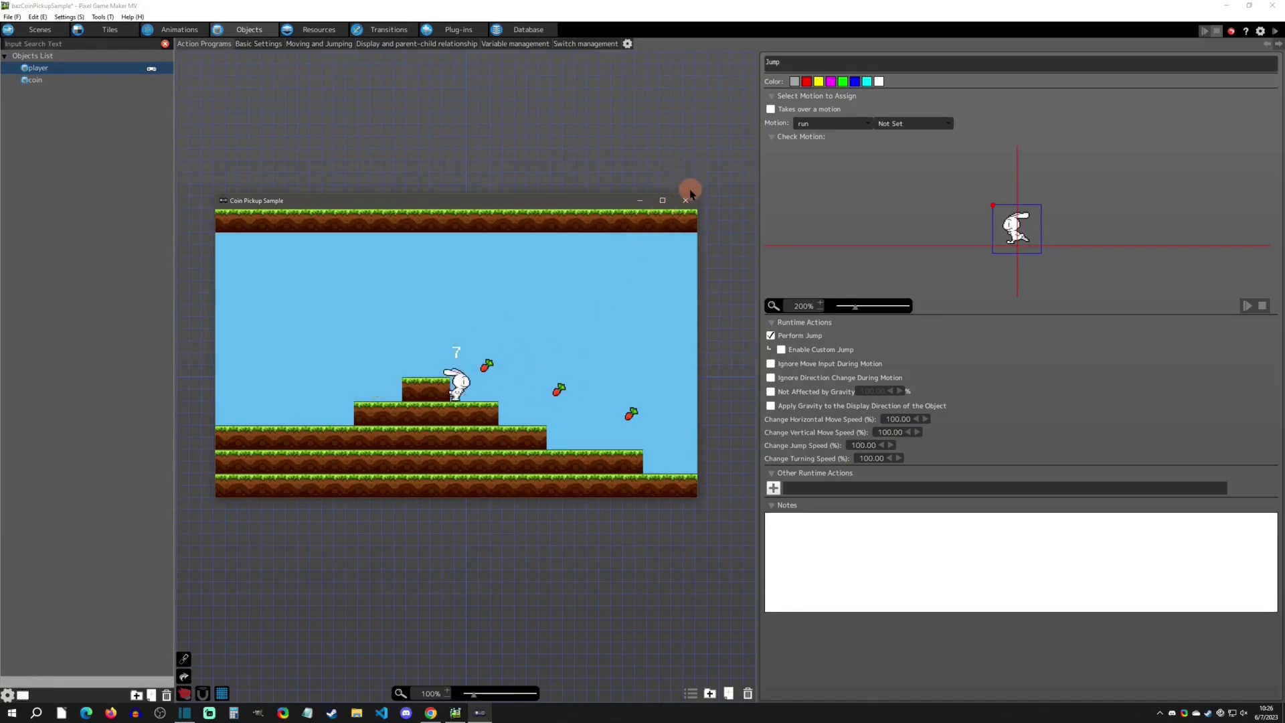
Close the test play and set the Jump state's motion back to air
click(685, 200)
click(382, 356)
click(810, 123)
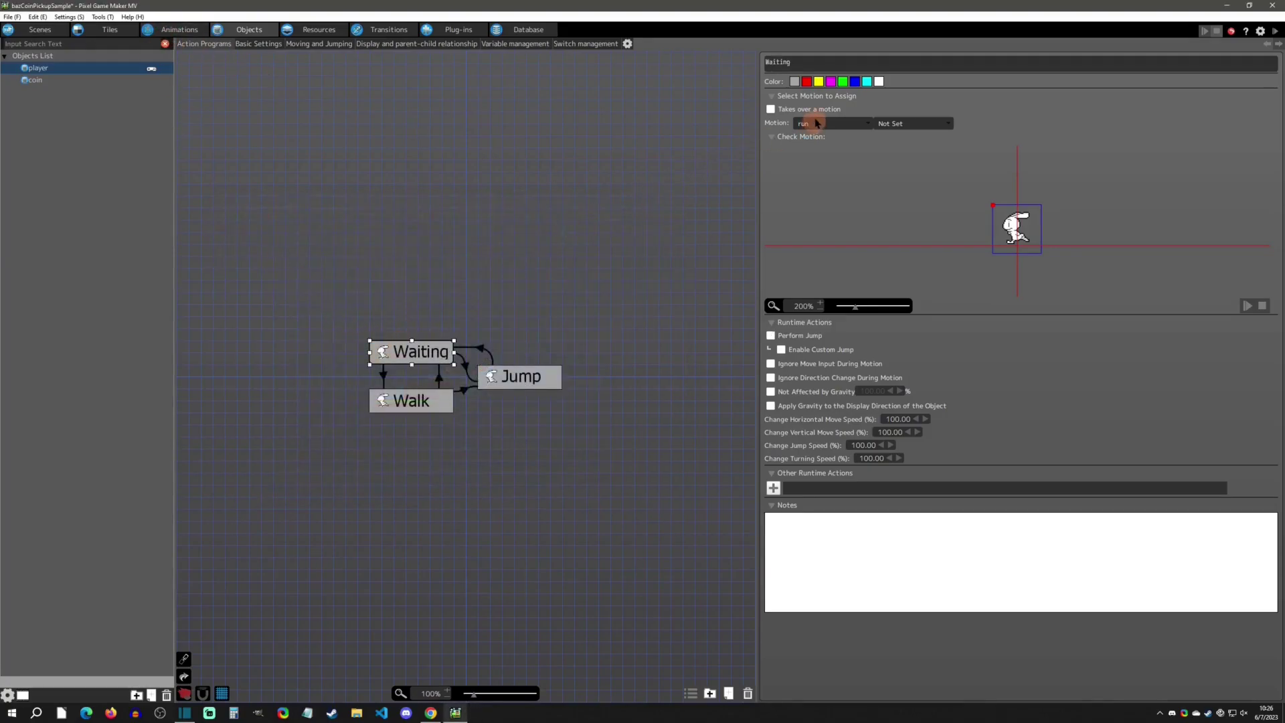
click(811, 145)
click(426, 400)
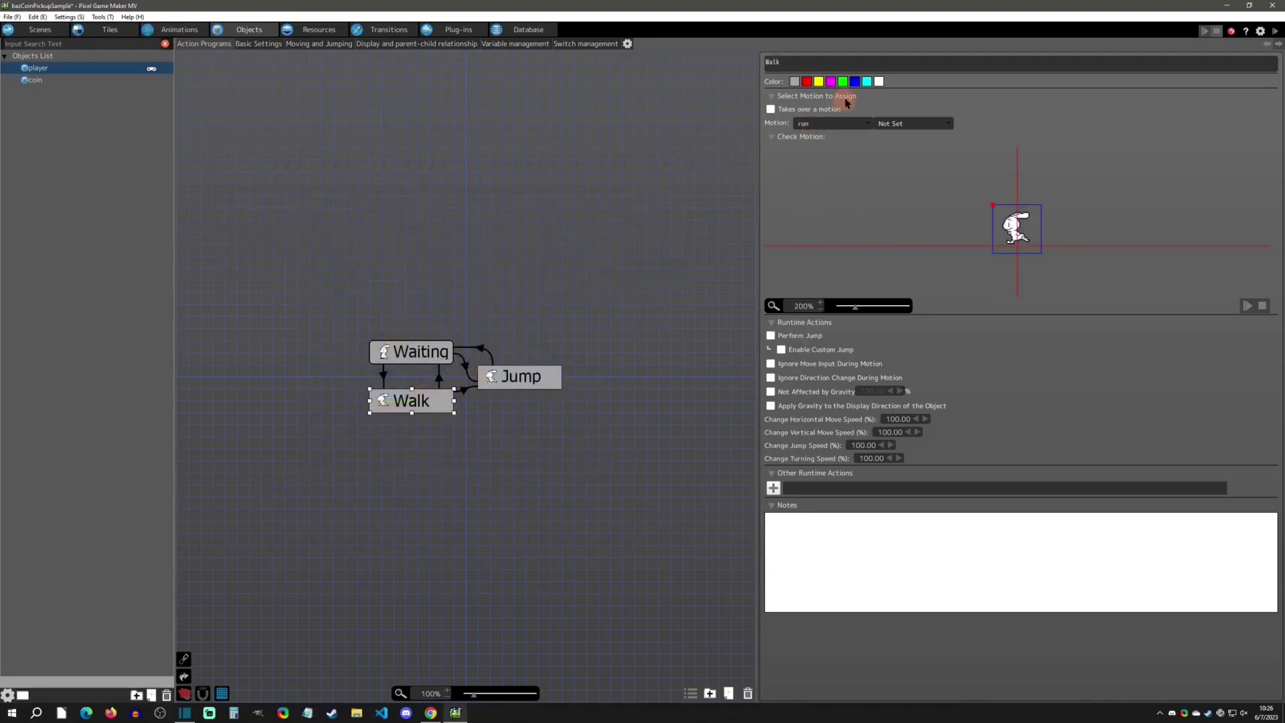
click(830, 124)
click(817, 138)
click(529, 377)
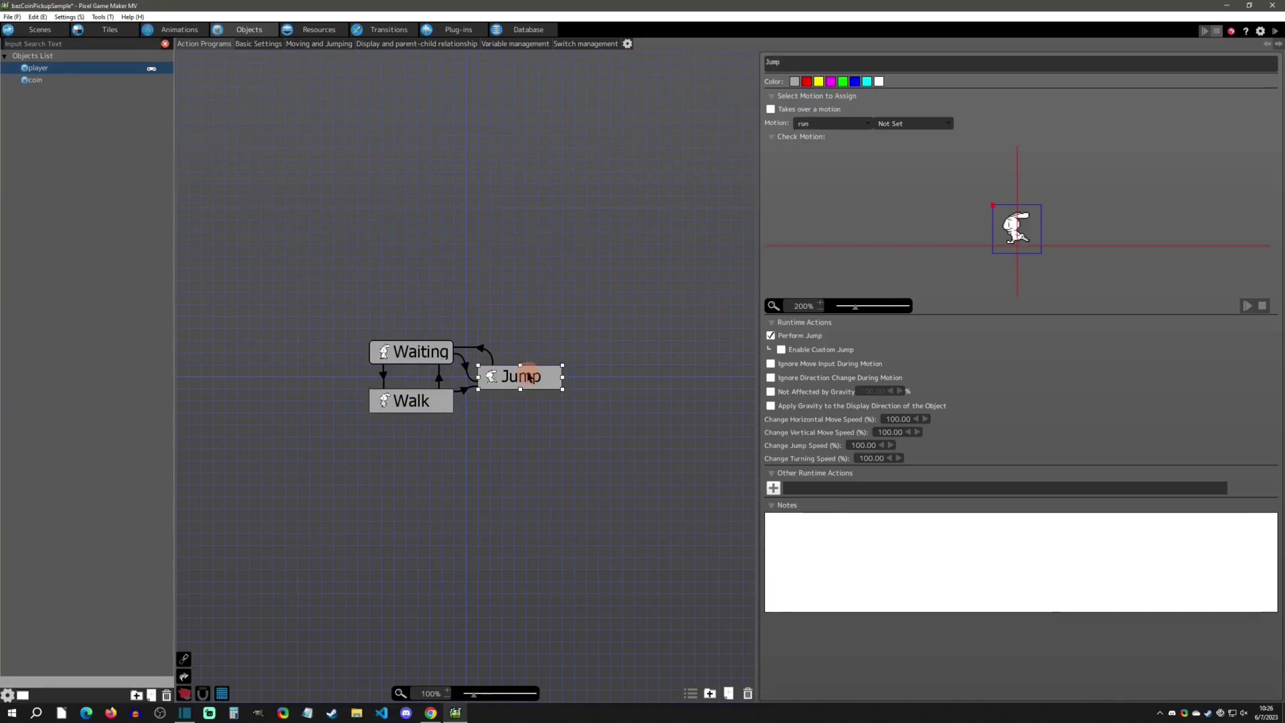
click(845, 123)
click(810, 213)
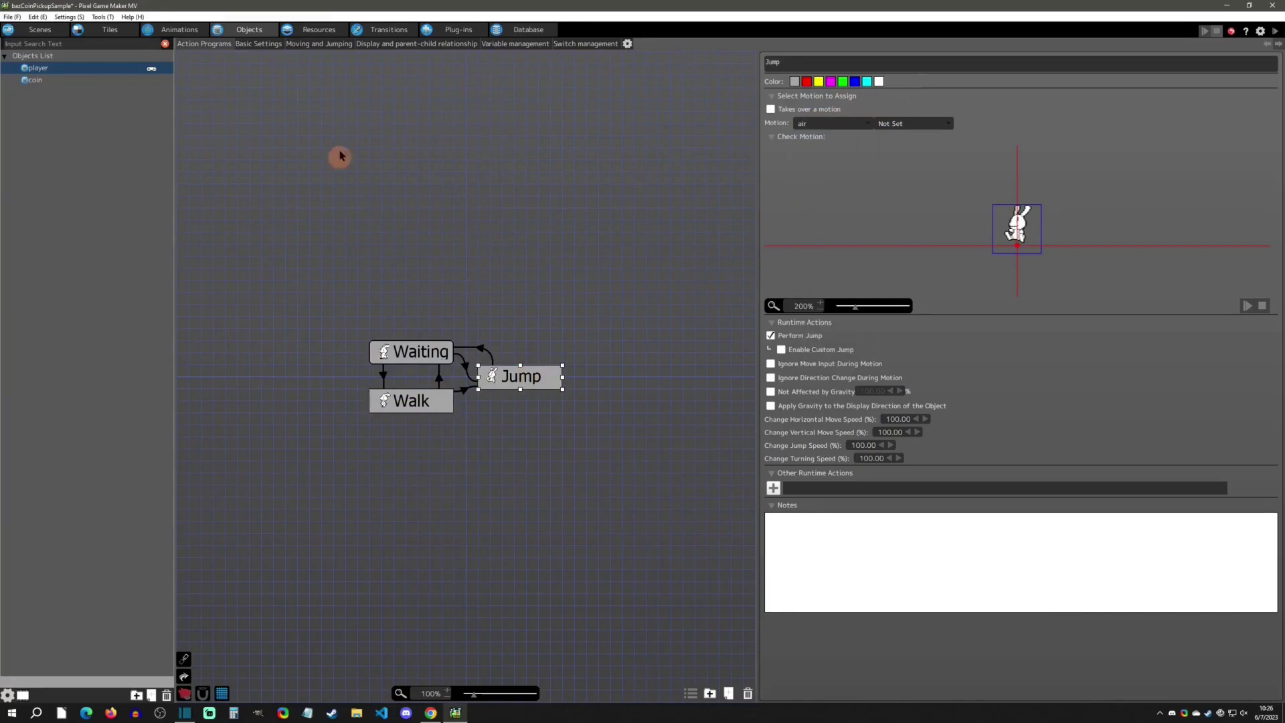
Check the Center Y of the player's four wait frames, then return to the carrot tile
click(179, 30)
click(271, 91)
click(421, 60)
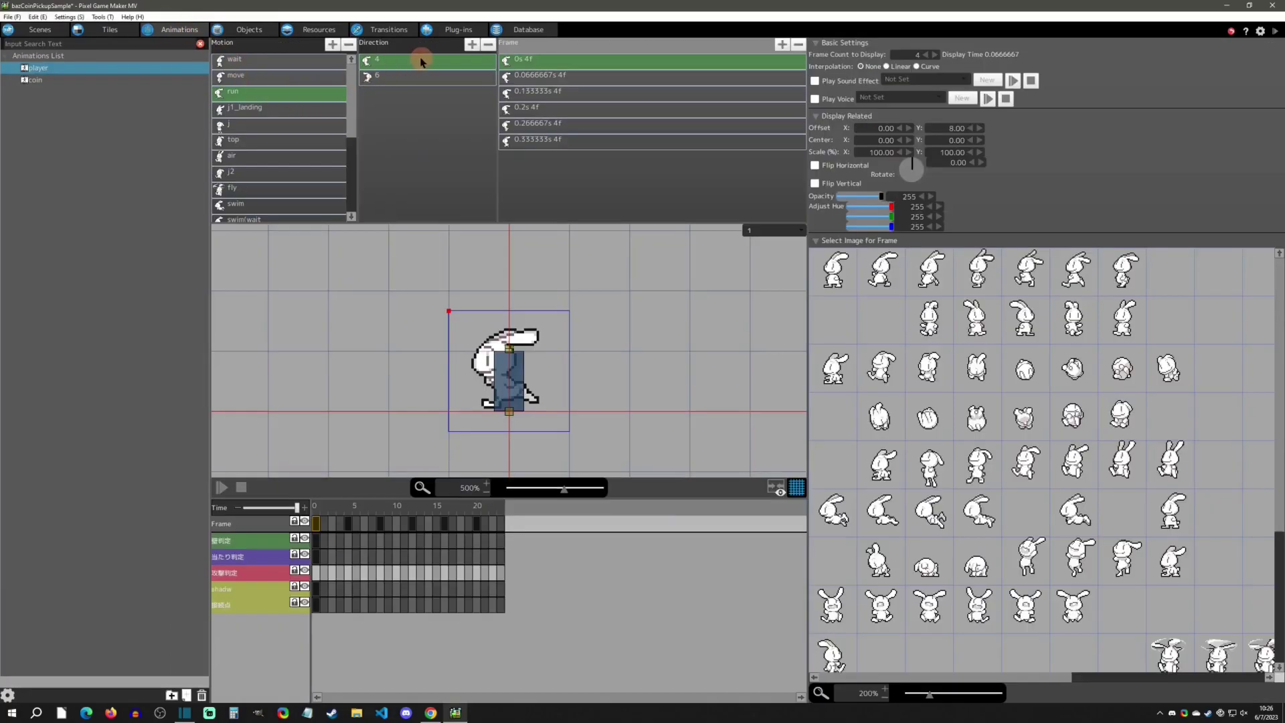
click(288, 61)
click(586, 60)
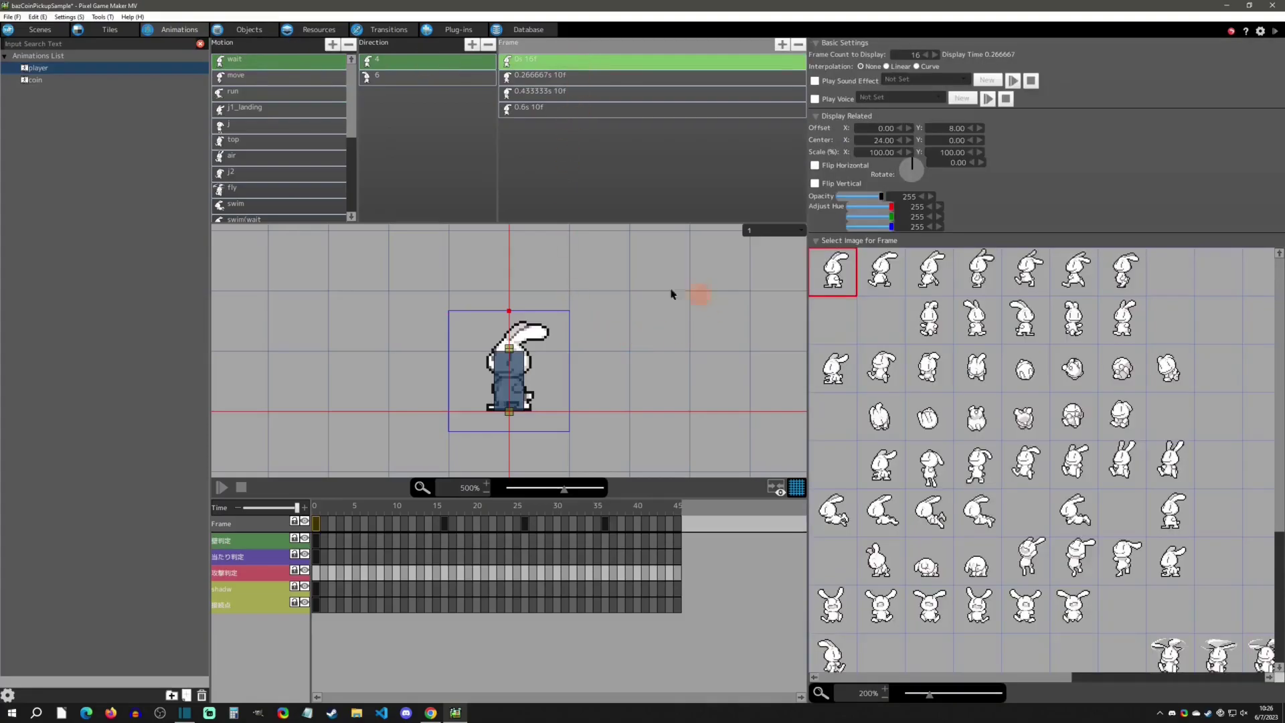
shift+click(559, 107)
click(945, 143)
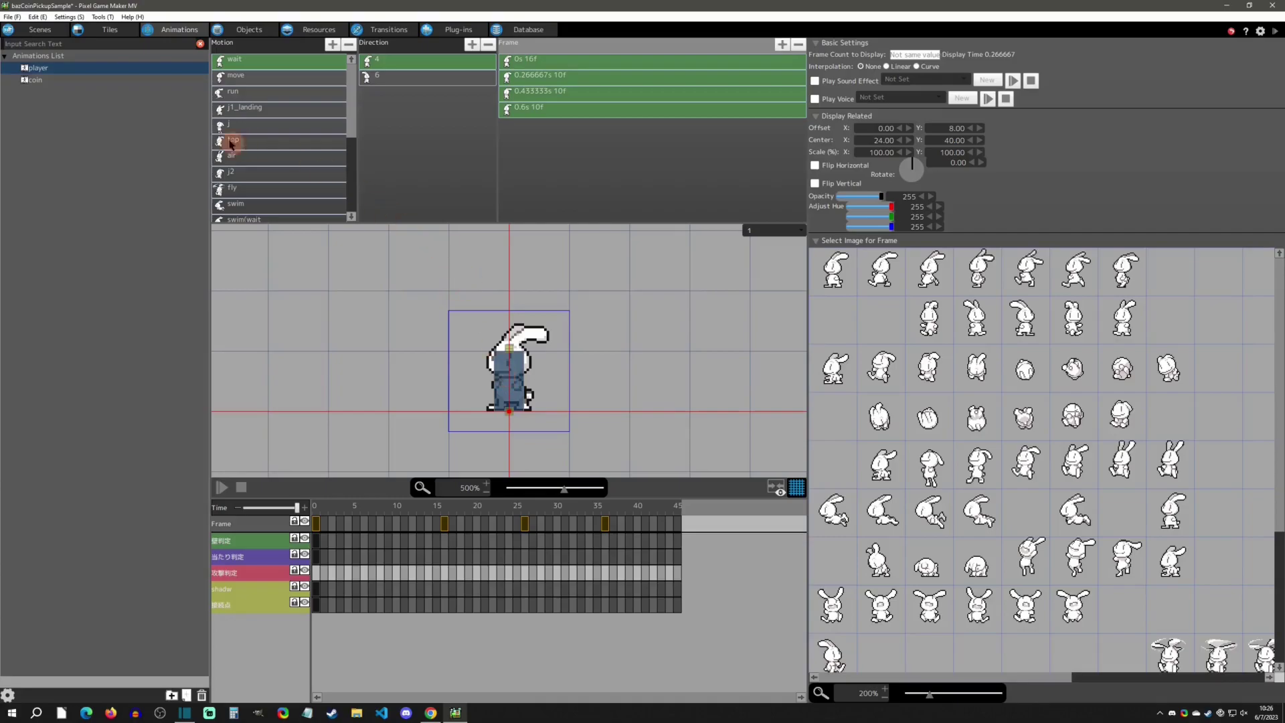
click(109, 29)
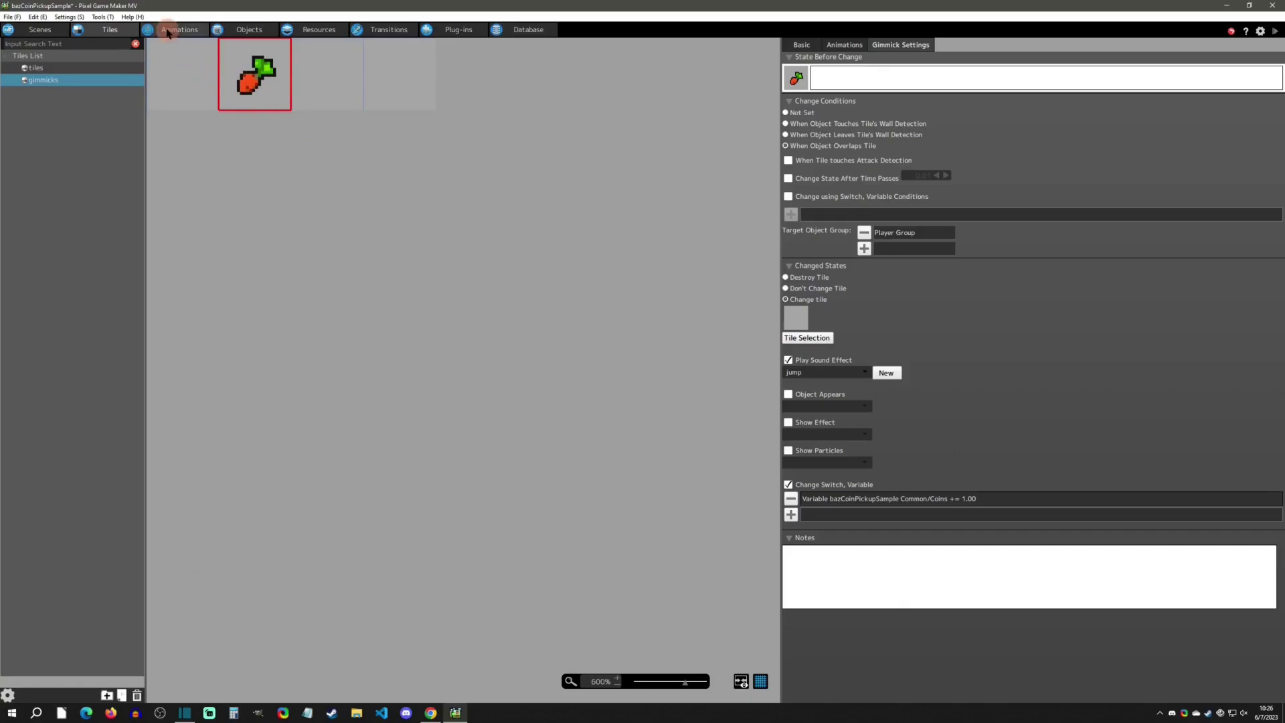
Test-play coins as tiles in a maximized window with Debug > Show Simple Draw Load on
click(249, 29)
click(35, 33)
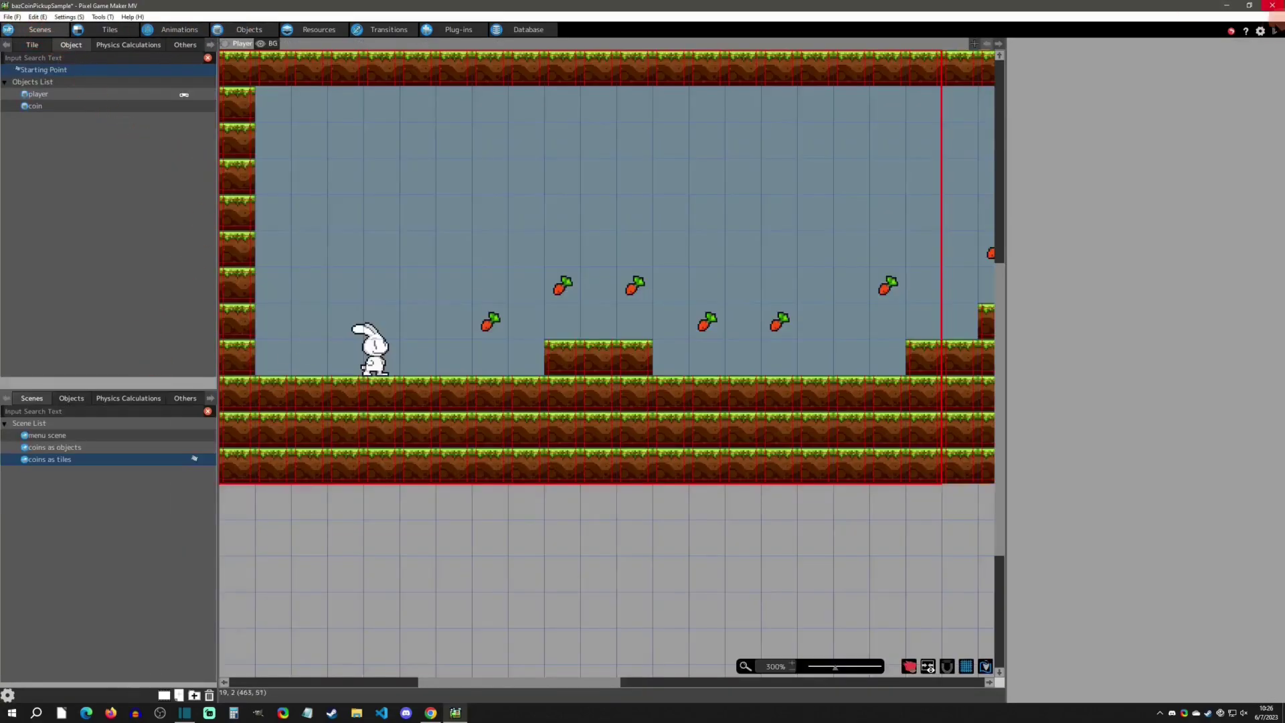
click(1275, 31)
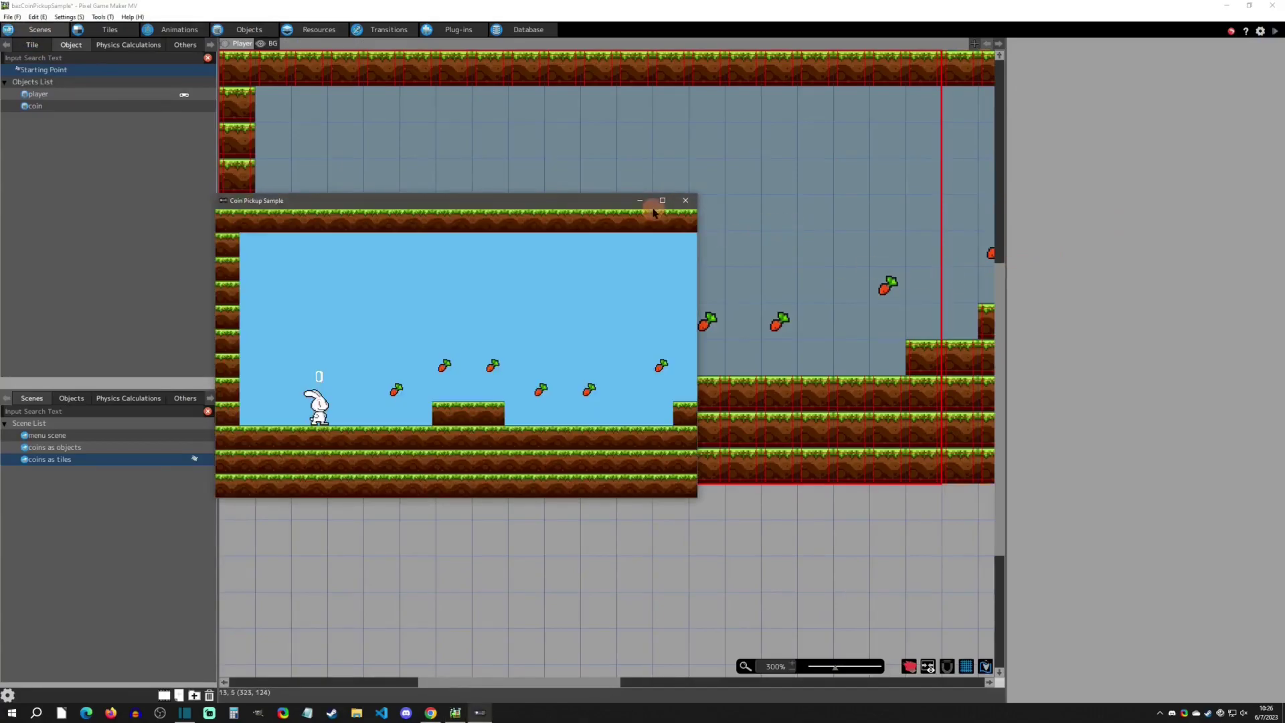
click(662, 201)
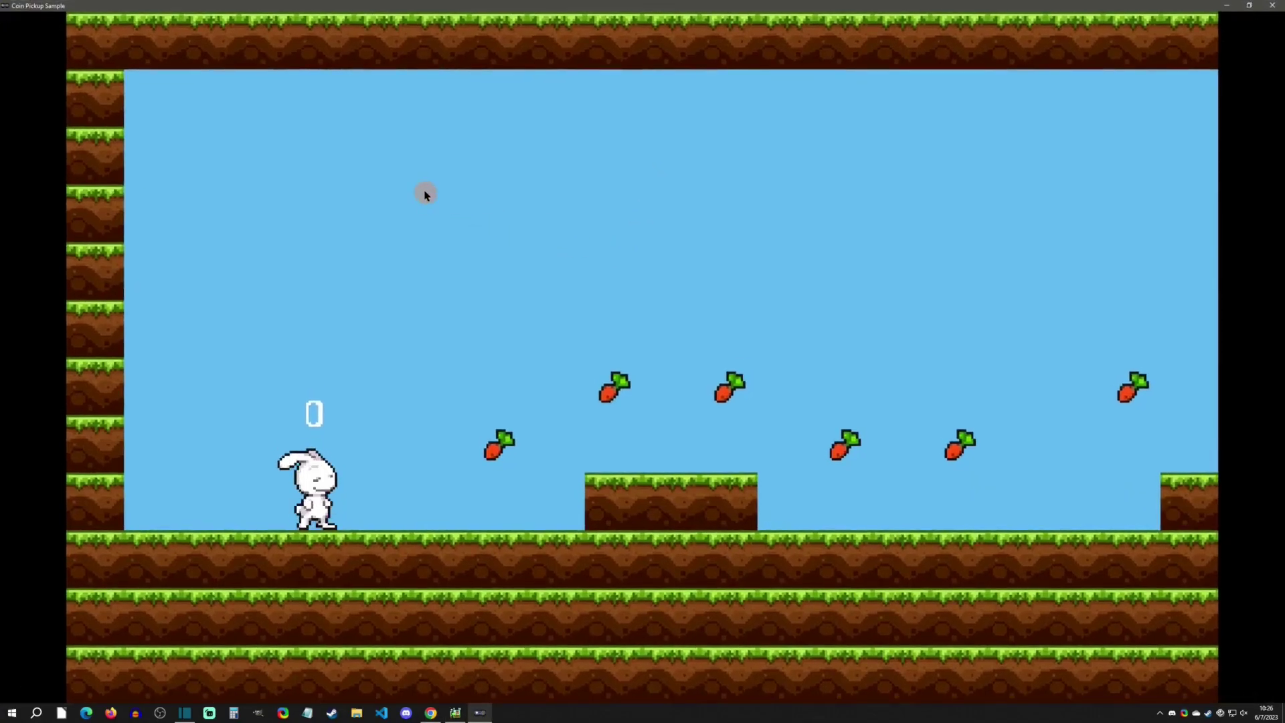
click(115, 18)
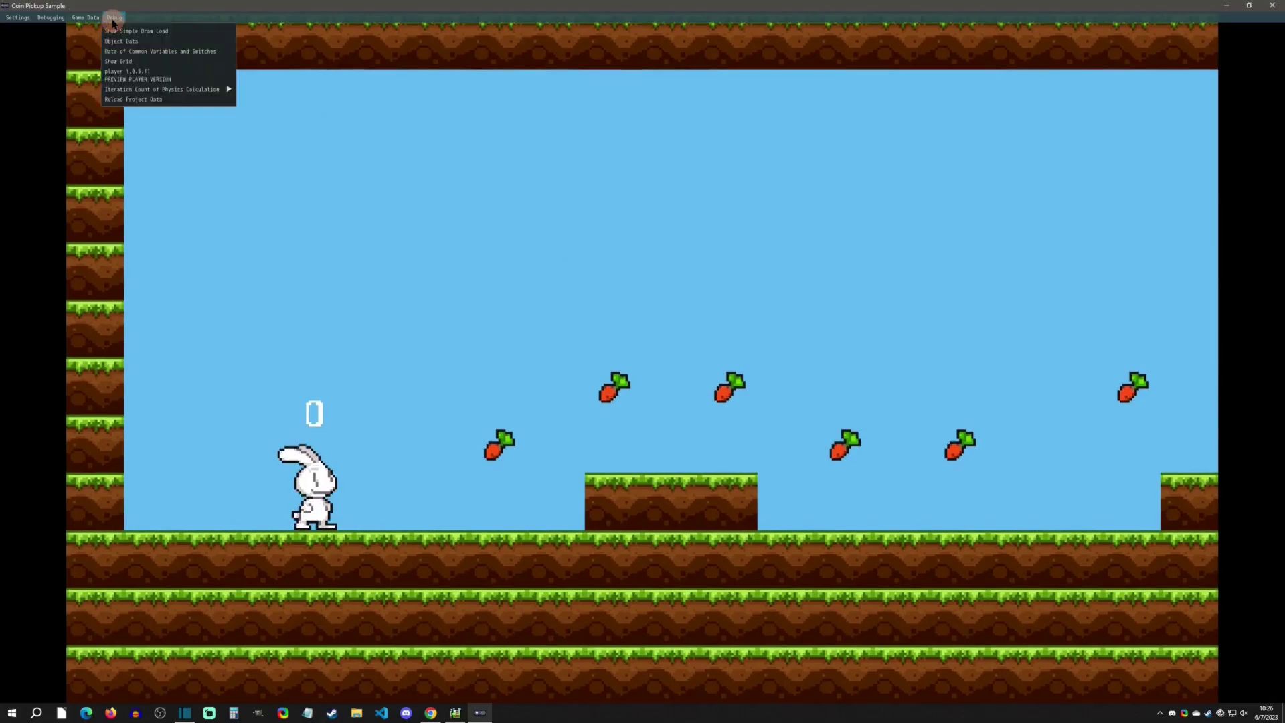
click(167, 31)
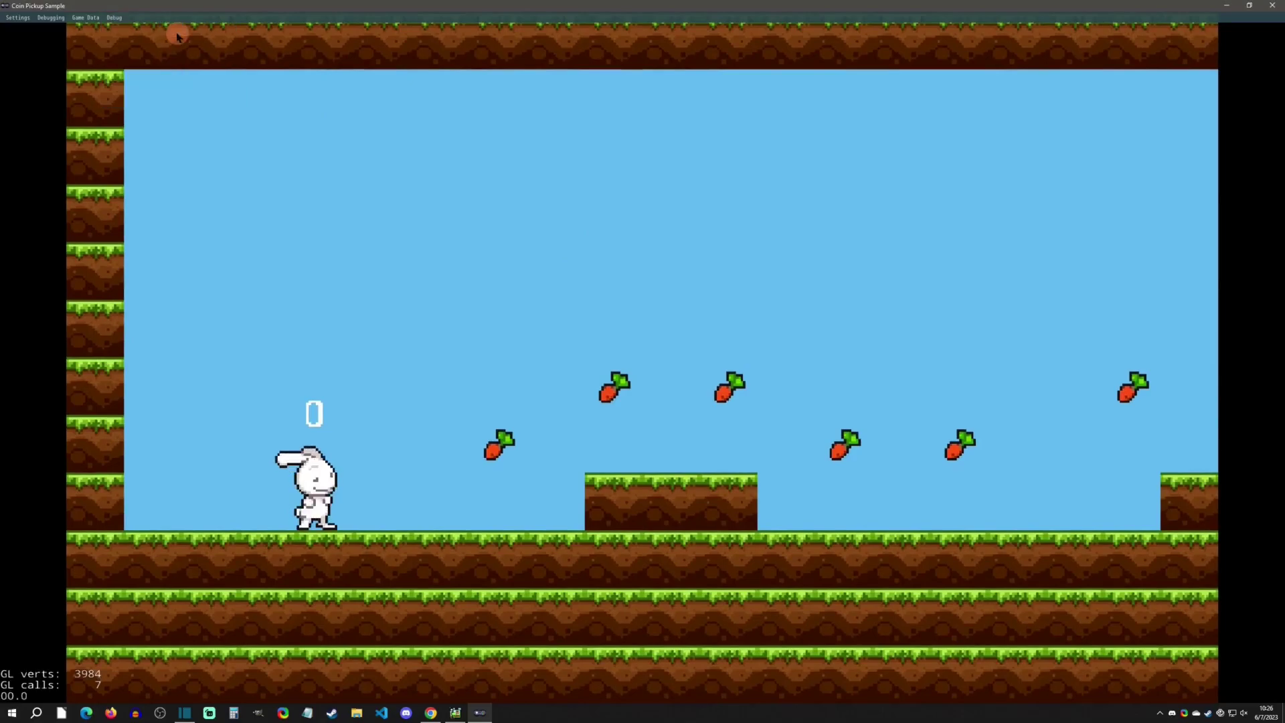
Shrink the game window and run and jump right to collect 2 carrots at 3984 GL verts
double_click(359, 6)
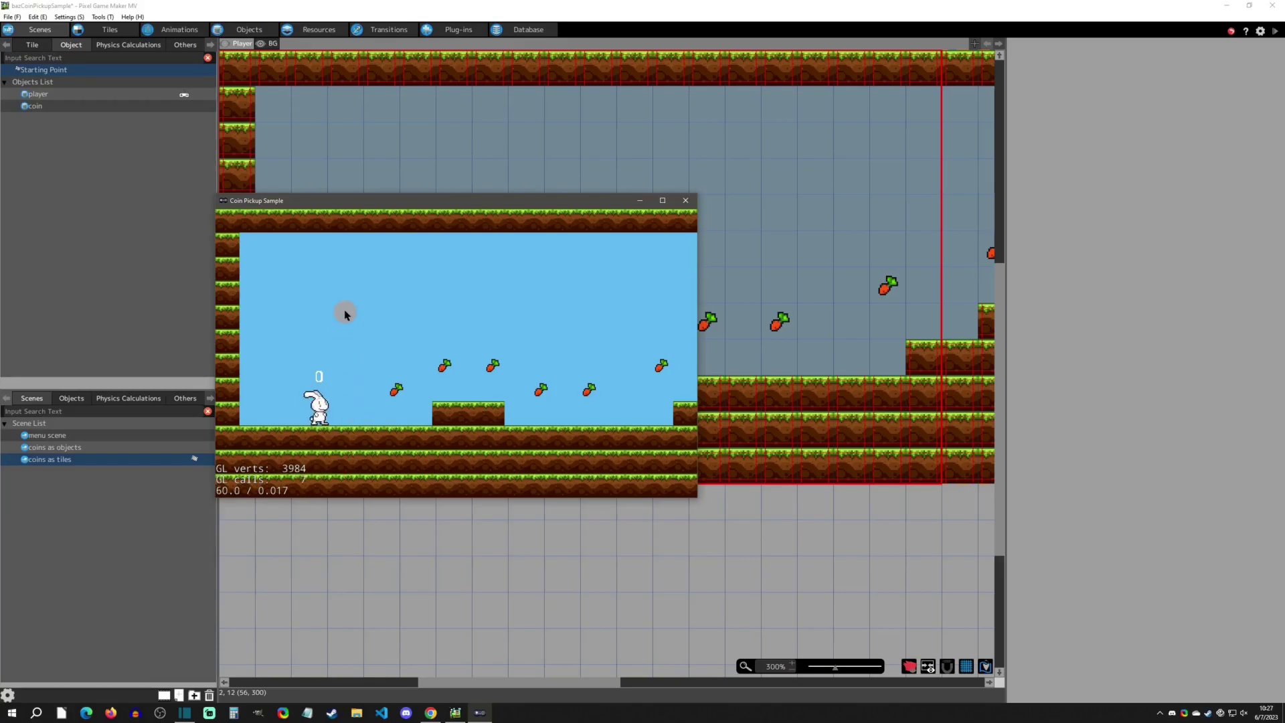
key(Right)
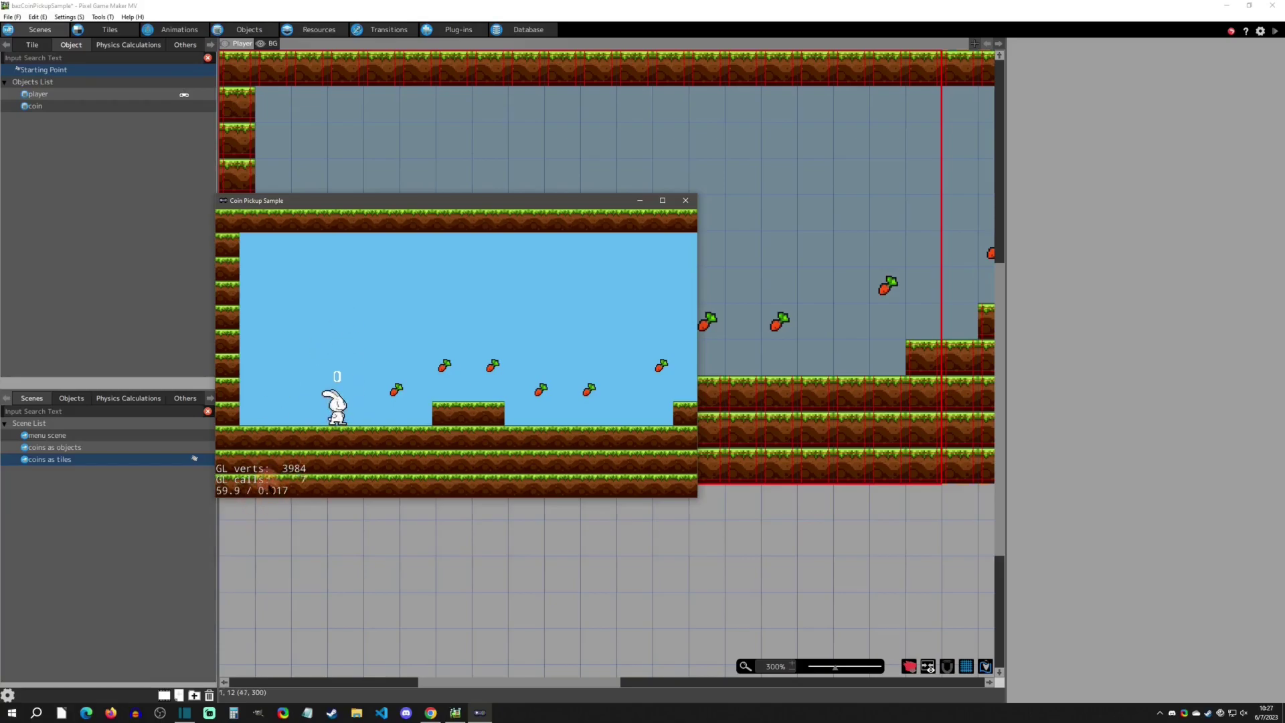
key(Right)
key(space)
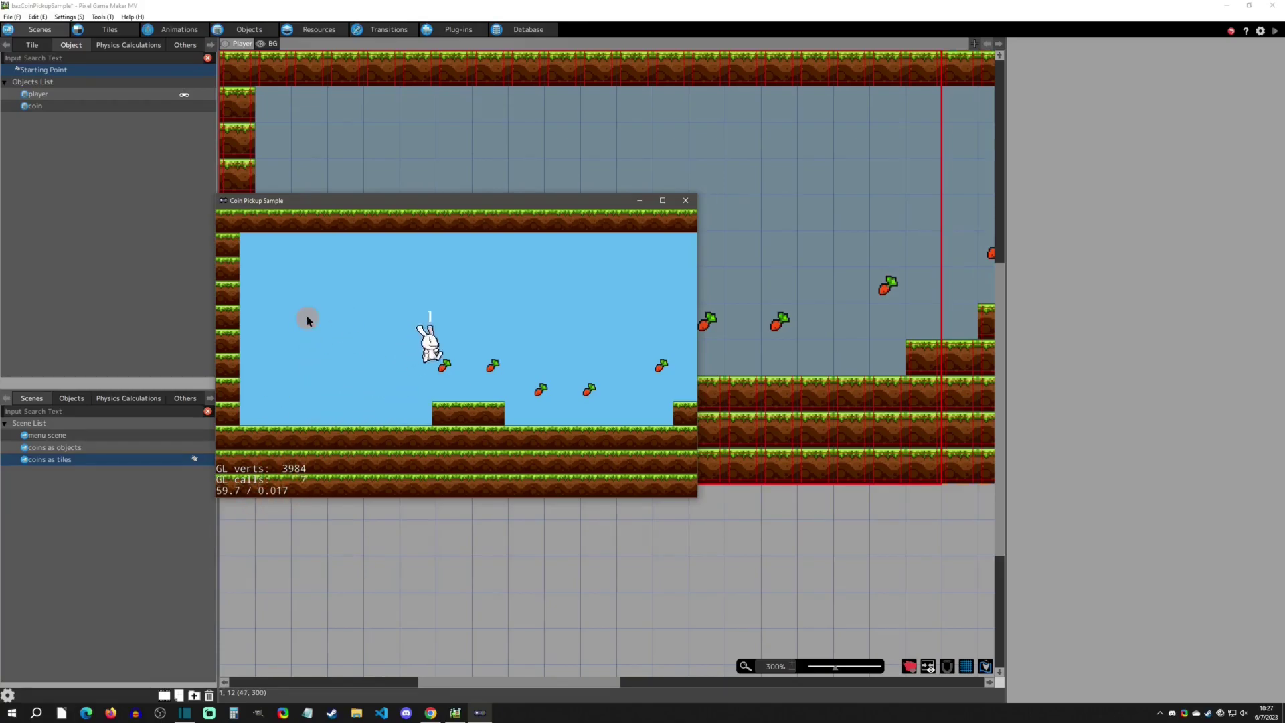
key(Right)
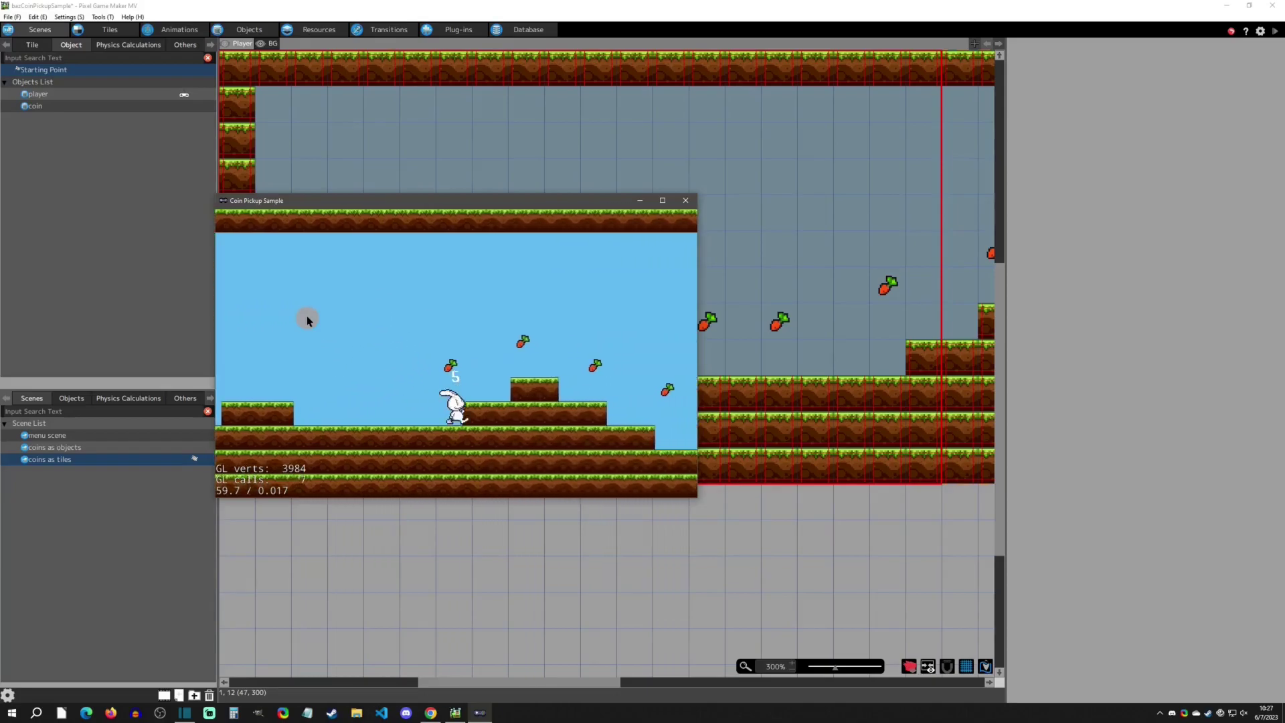
key(space)
key(Right)
key(space)
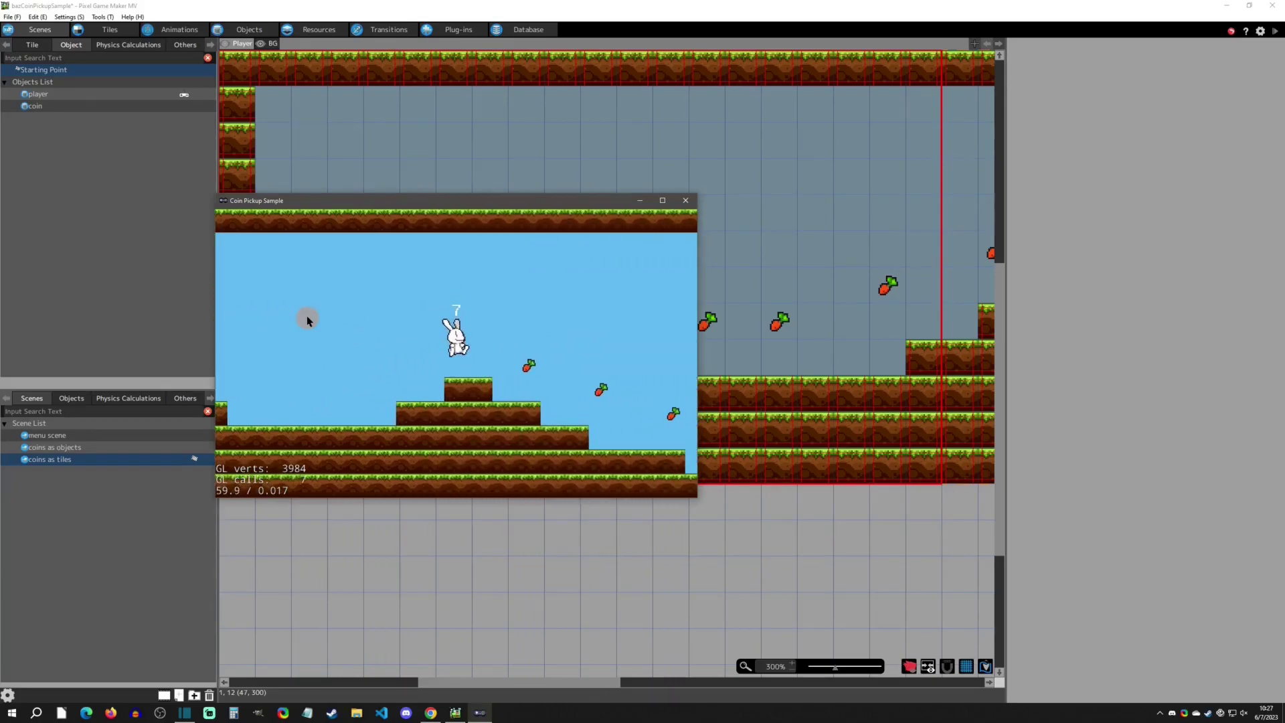
key(Left)
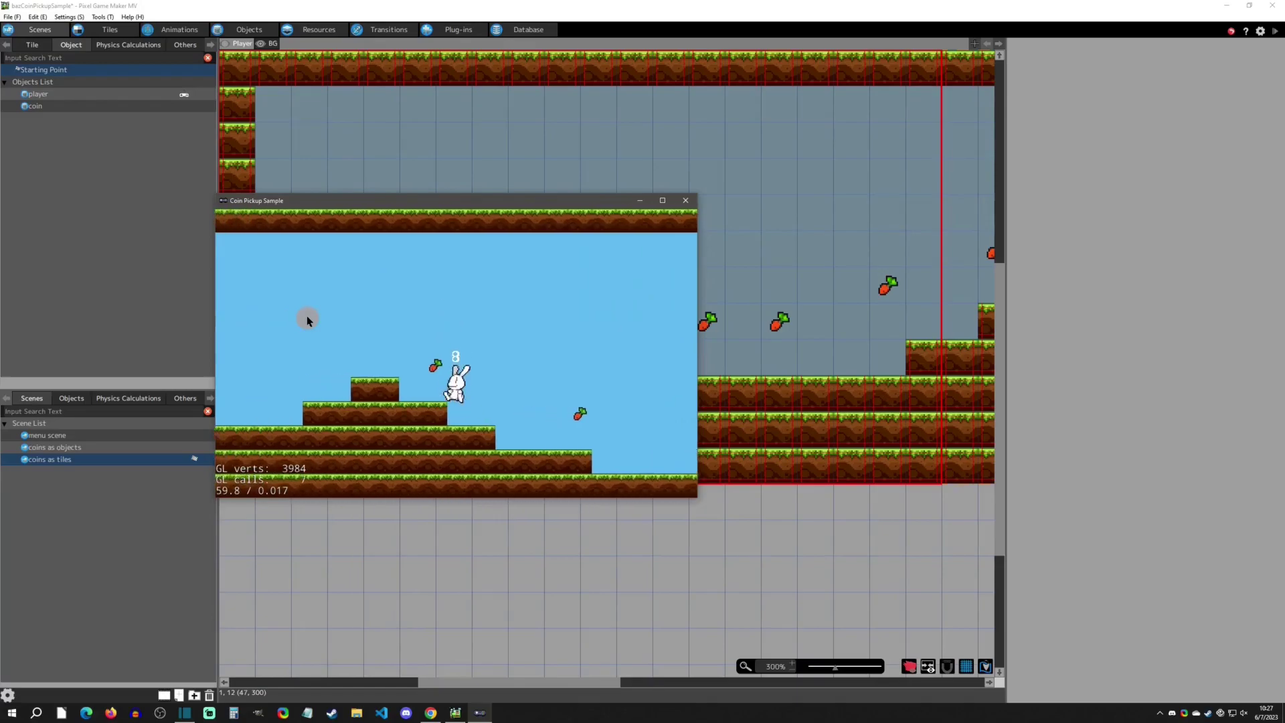
key(Right)
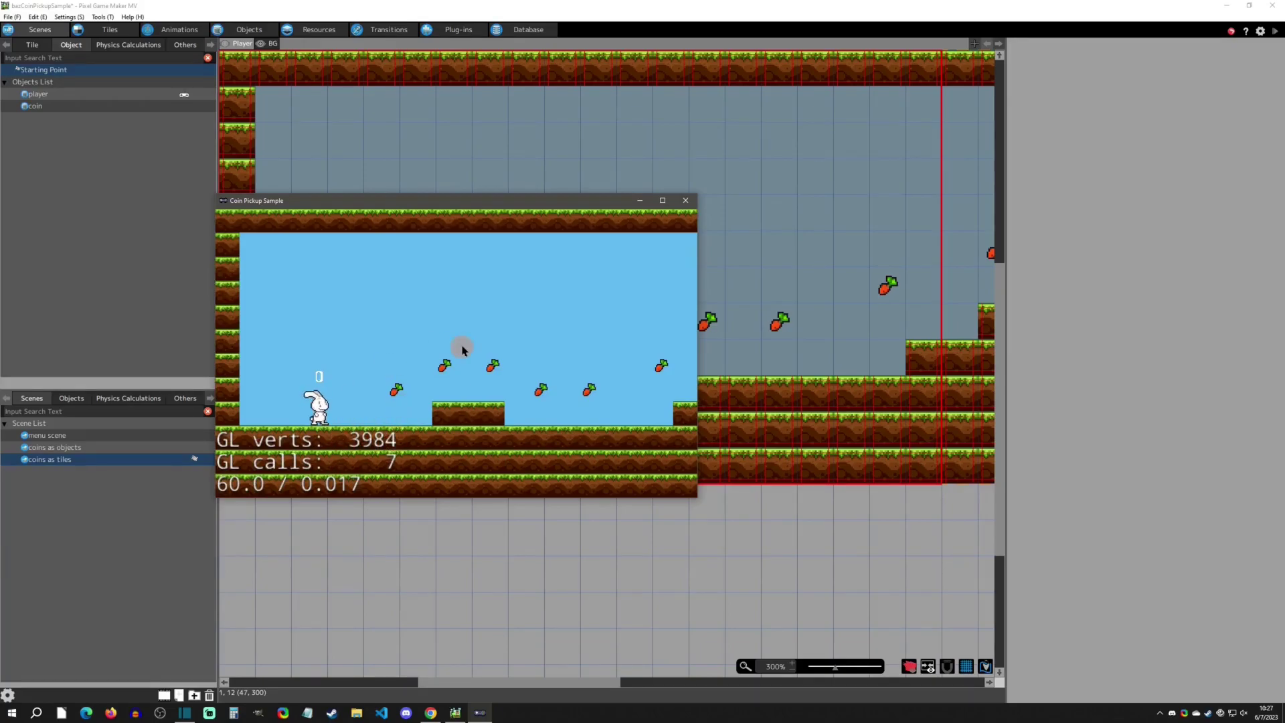
key(Right)
key(space)
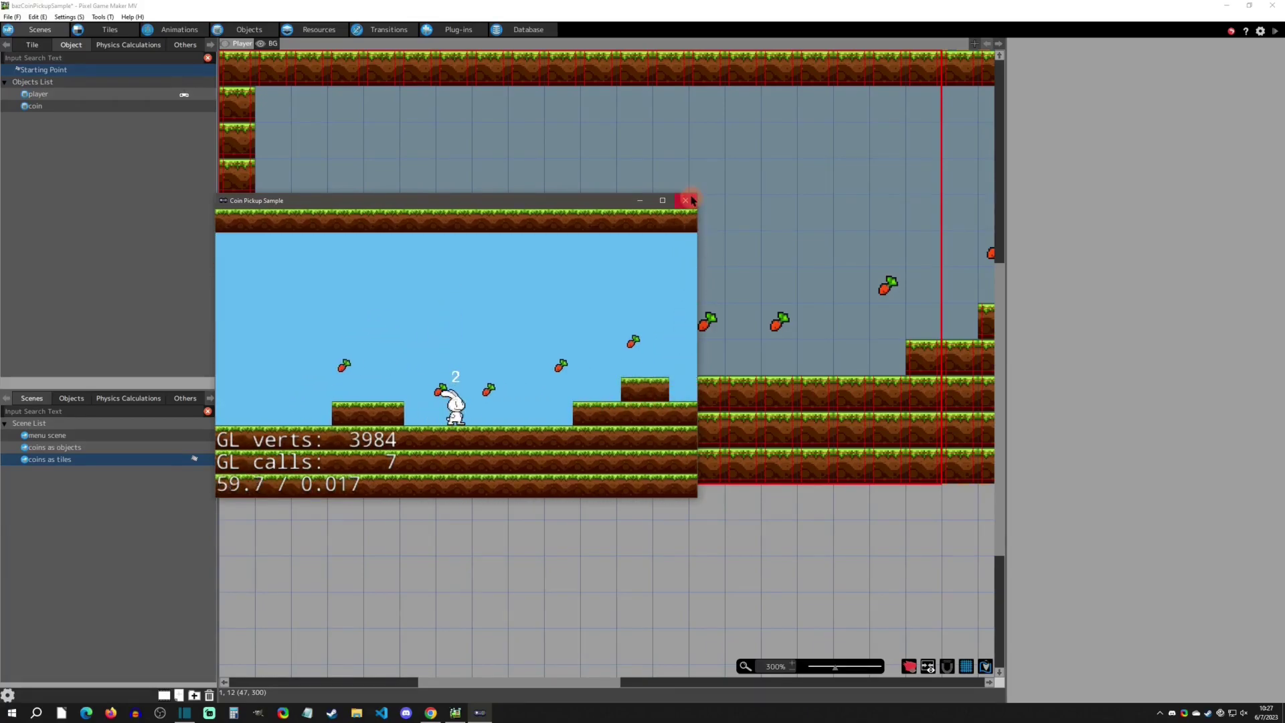
Close the running game and set 'coins as objects' as the start scene
click(686, 200)
right_click(74, 451)
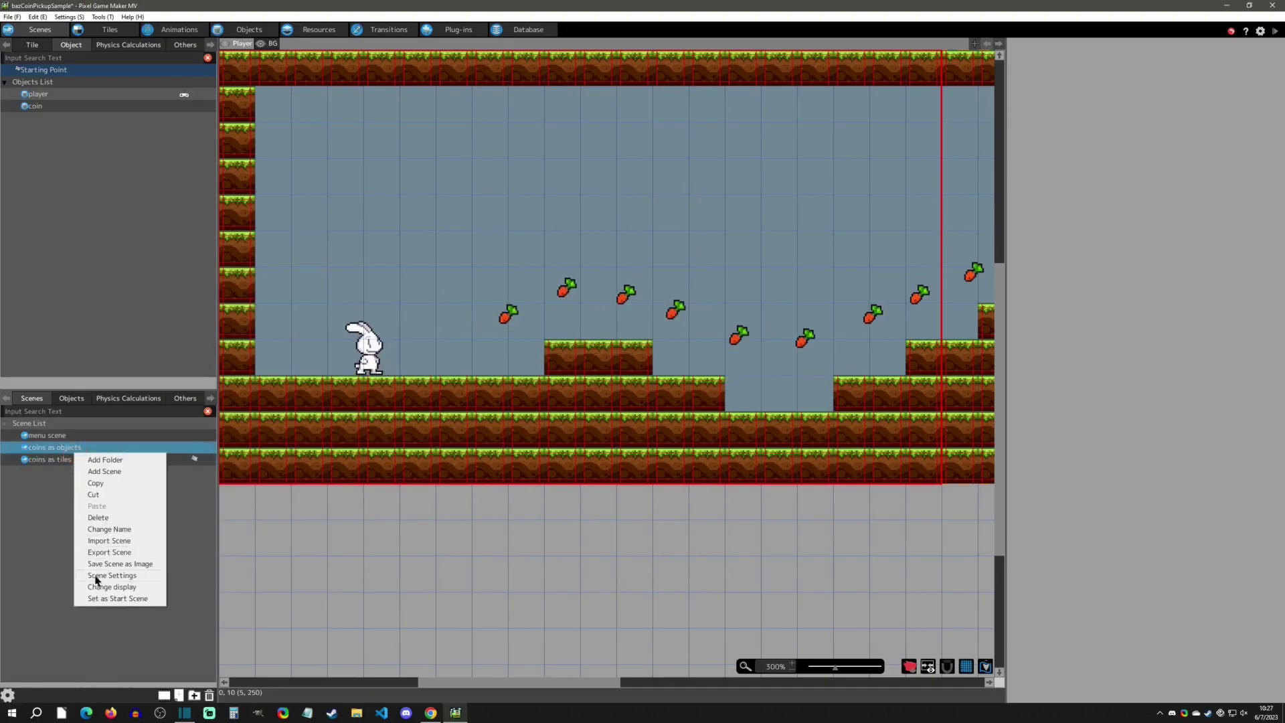
click(95, 599)
Launch a test play with the Debug GL draw statistics overlay shown (3966 verts, 7 calls)
click(1275, 31)
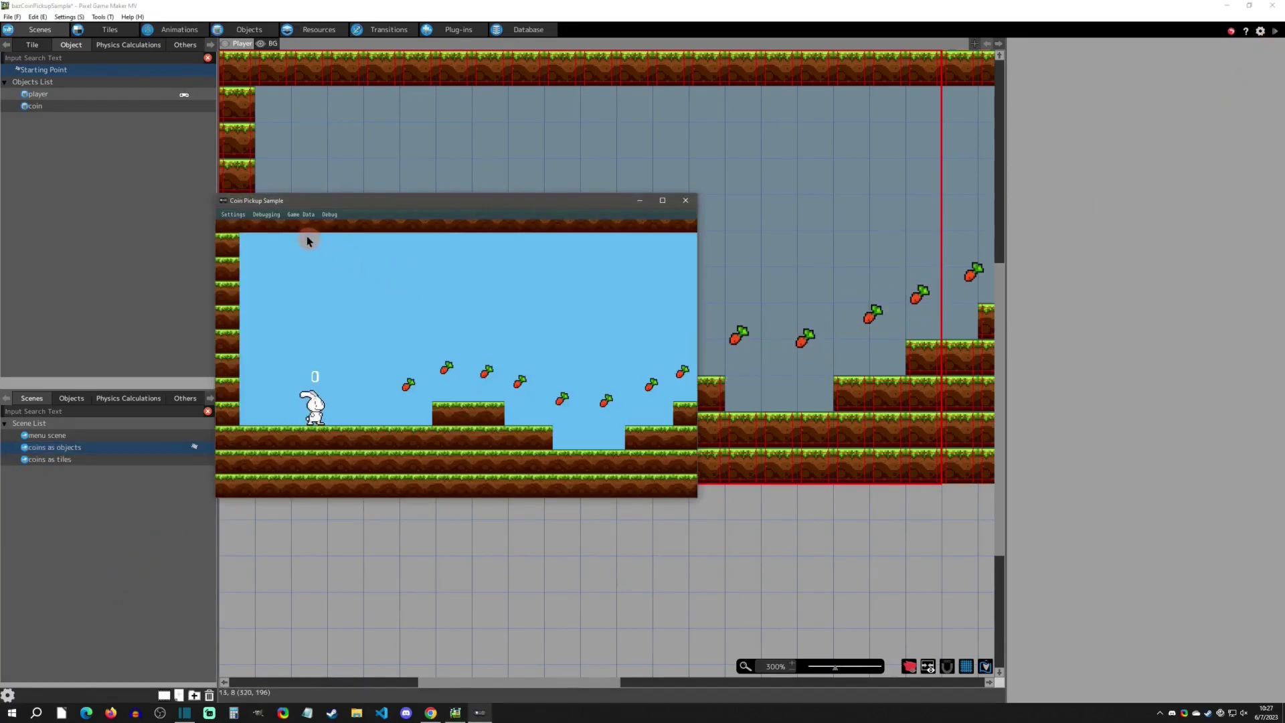
click(320, 214)
click(324, 226)
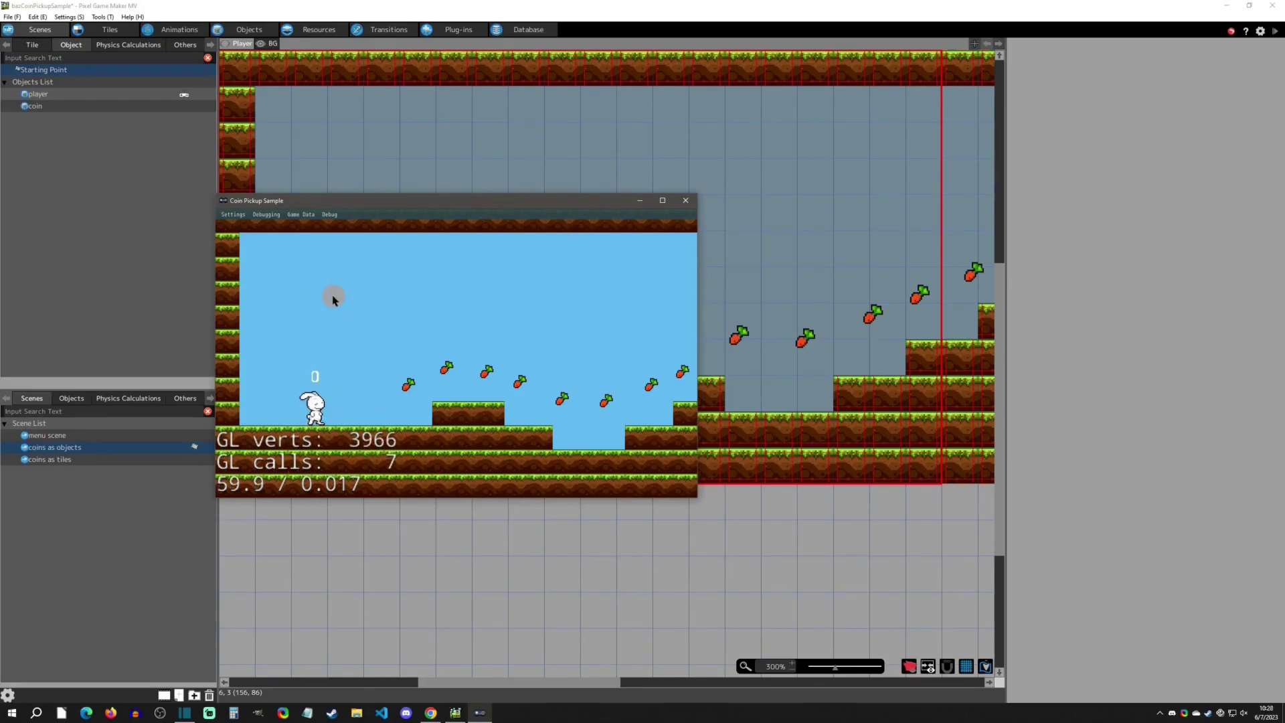
Run and jump through the steps collecting all 10 carrots, dropping draw load to 3912 GL verts and 6 calls
key(Right)
key(z)
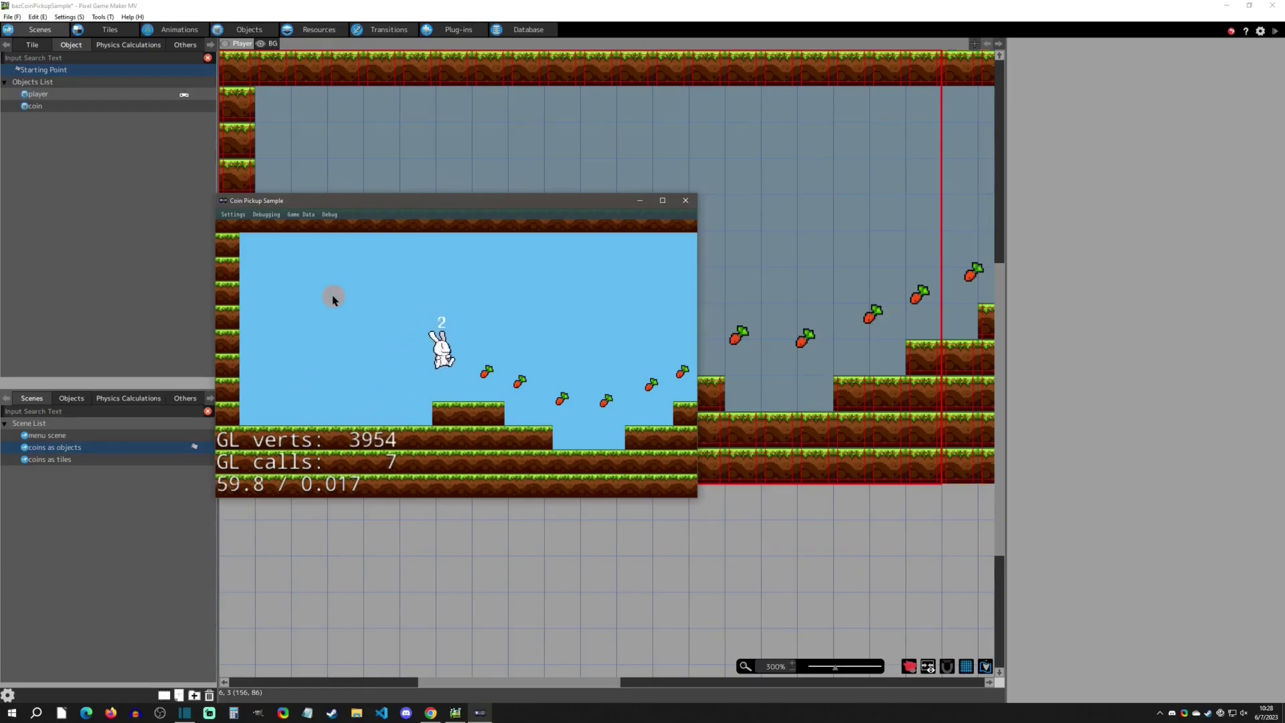
key(Right)
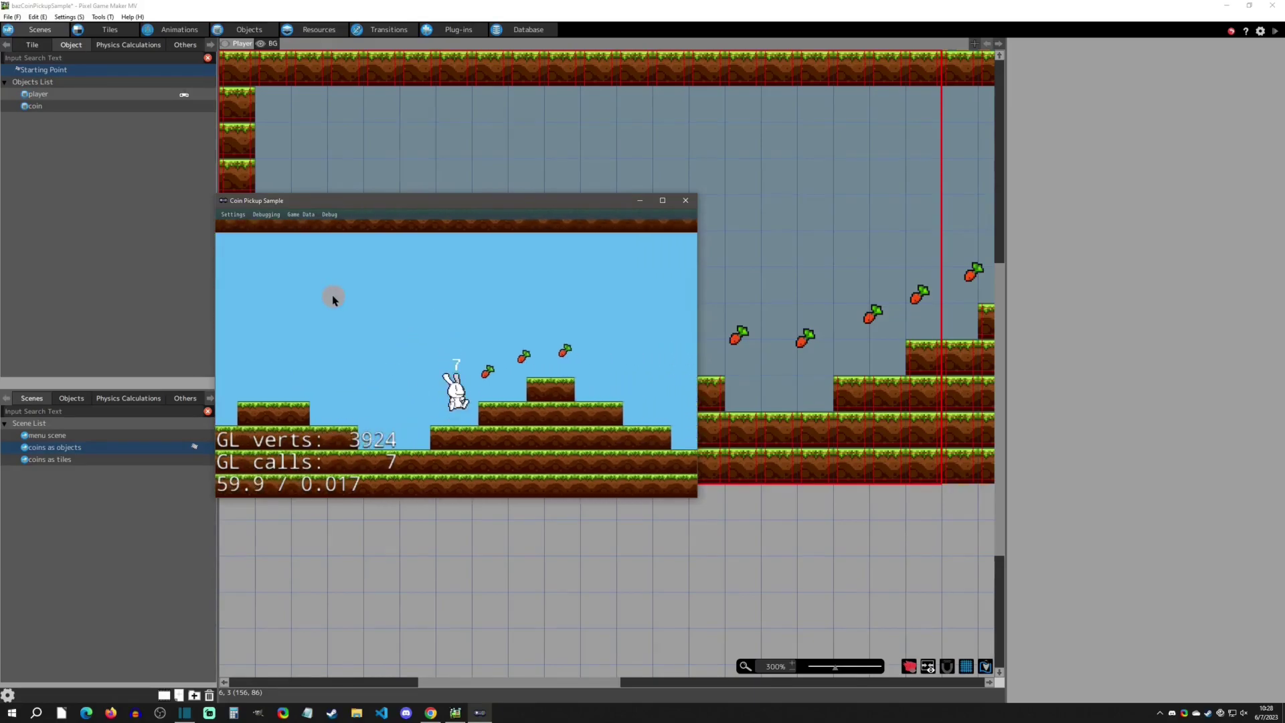
key(z)
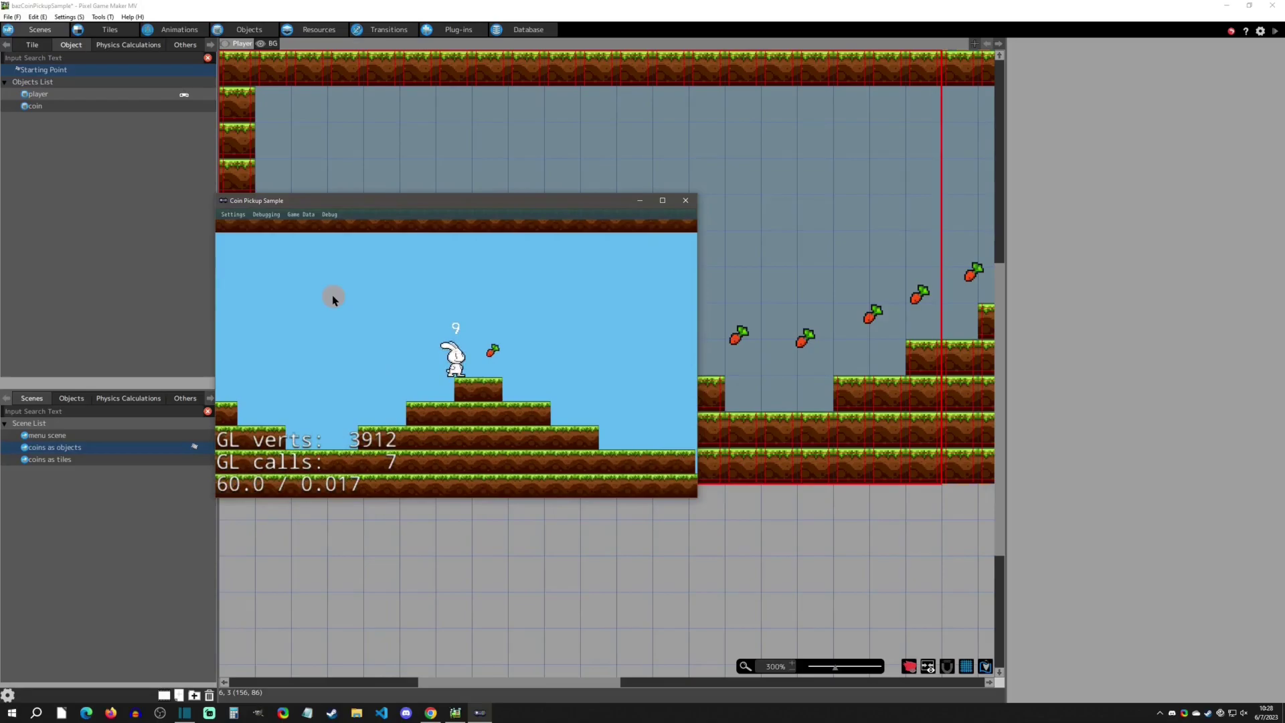
key(Right)
key(z)
key(Right)
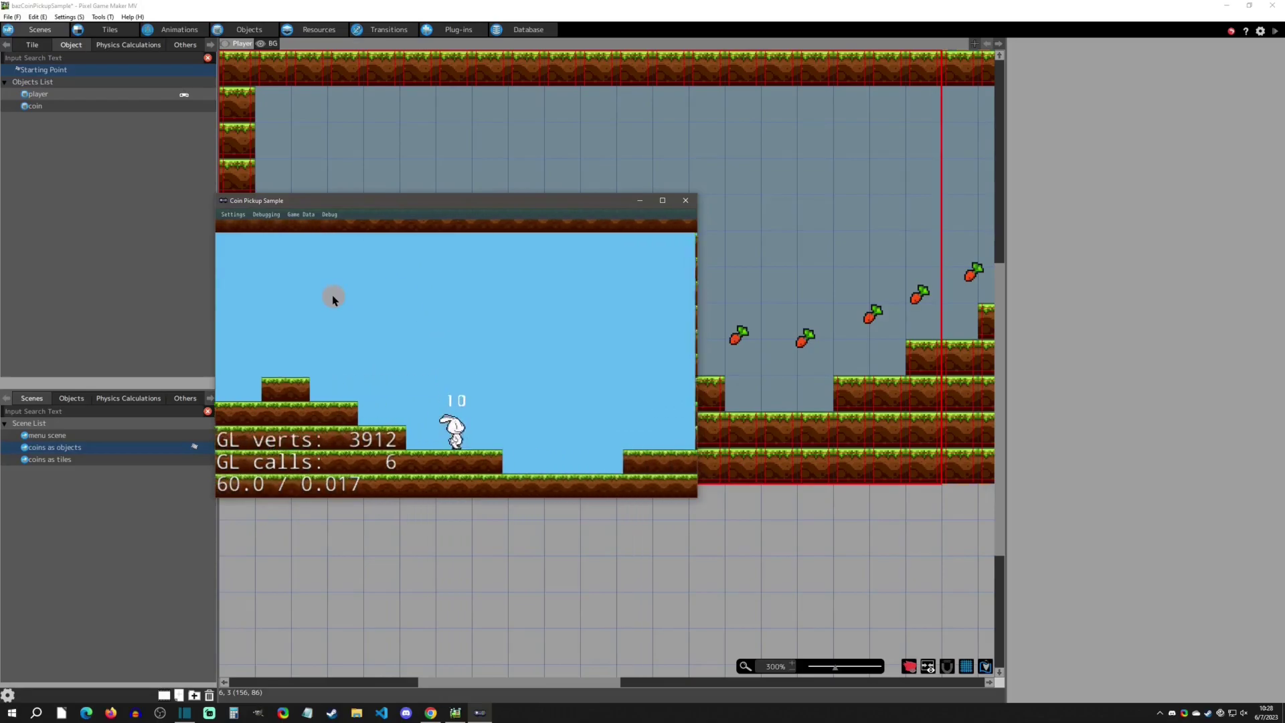
key(Left)
key(z)
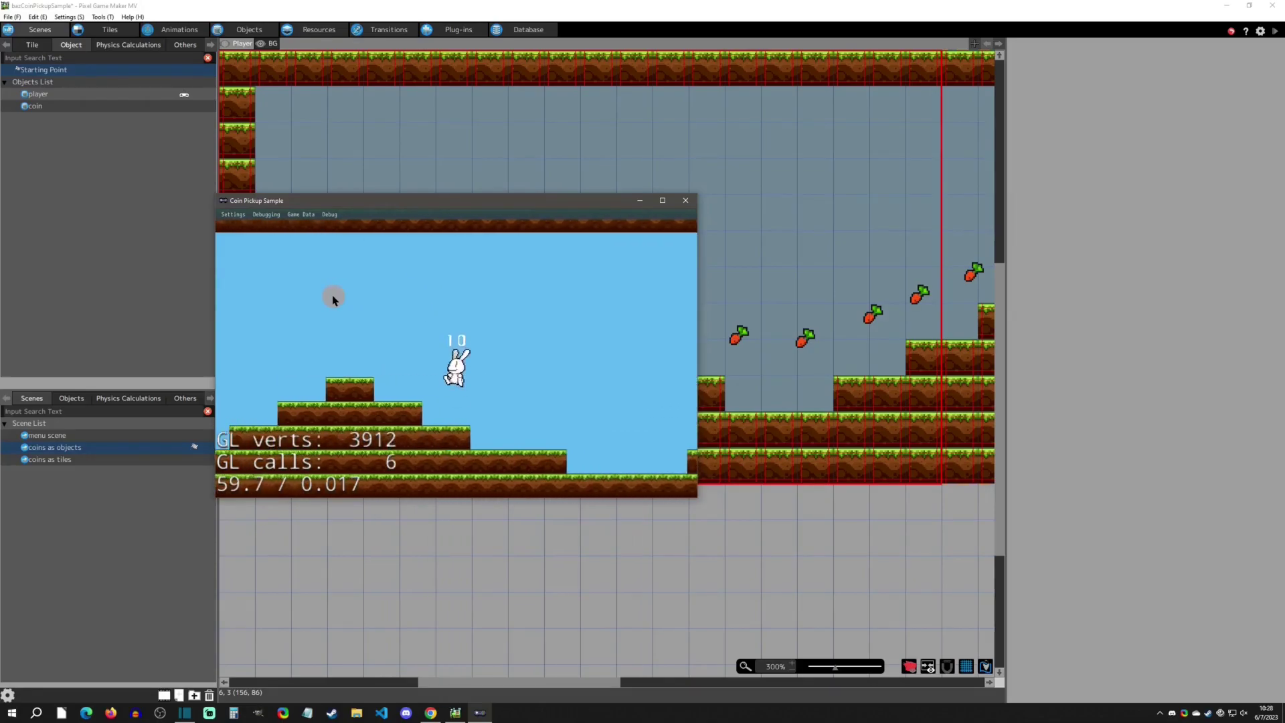
key(Left)
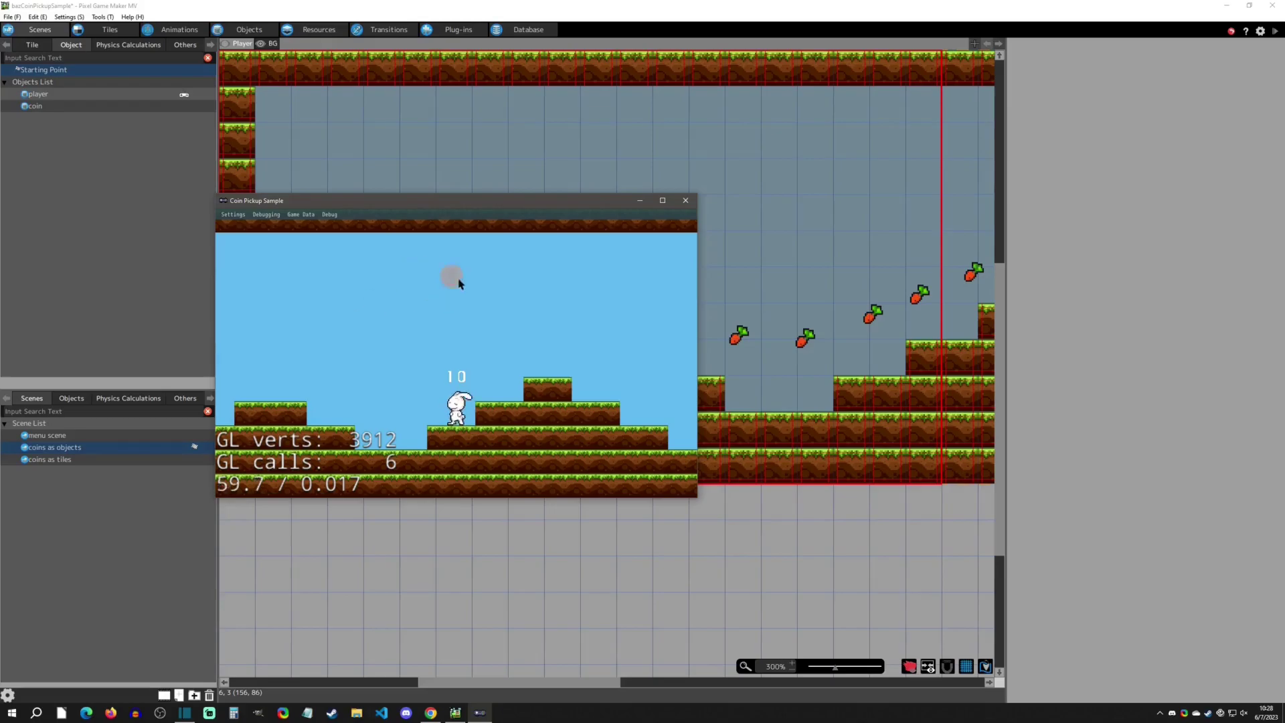
Close the test play and select the 'coin' object's wait state, which links to picked up
click(685, 200)
click(240, 30)
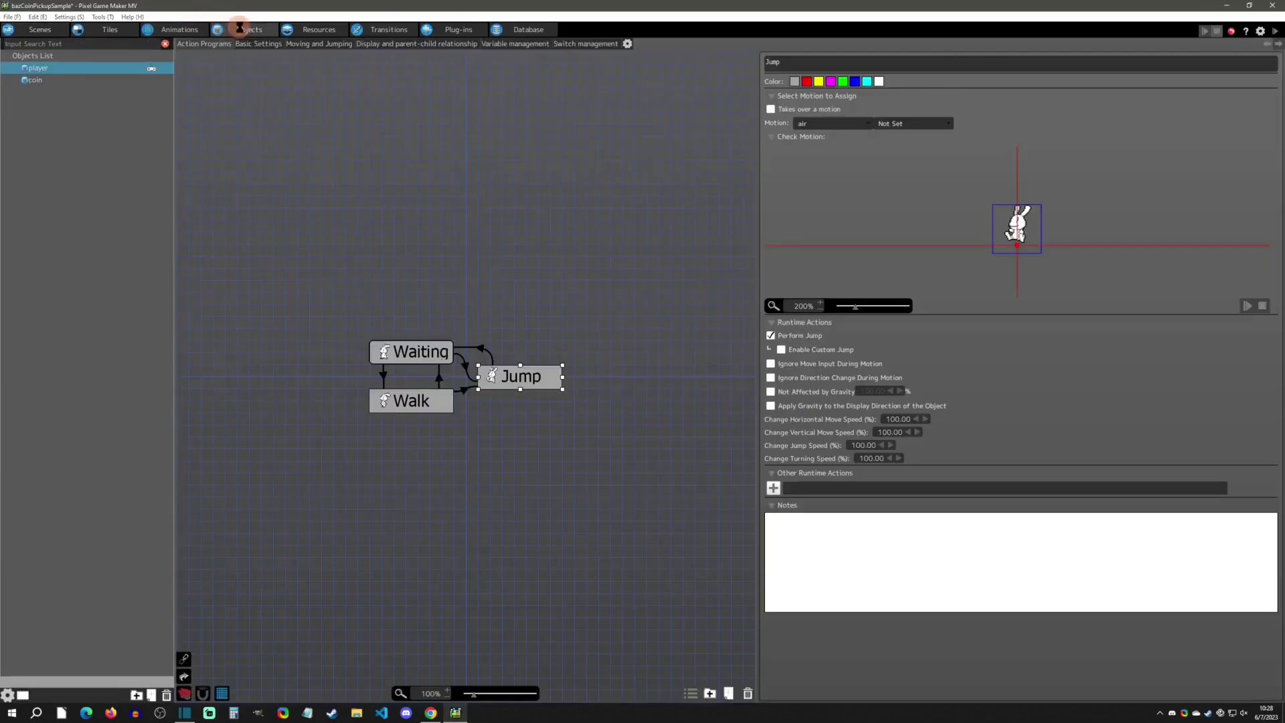
click(53, 80)
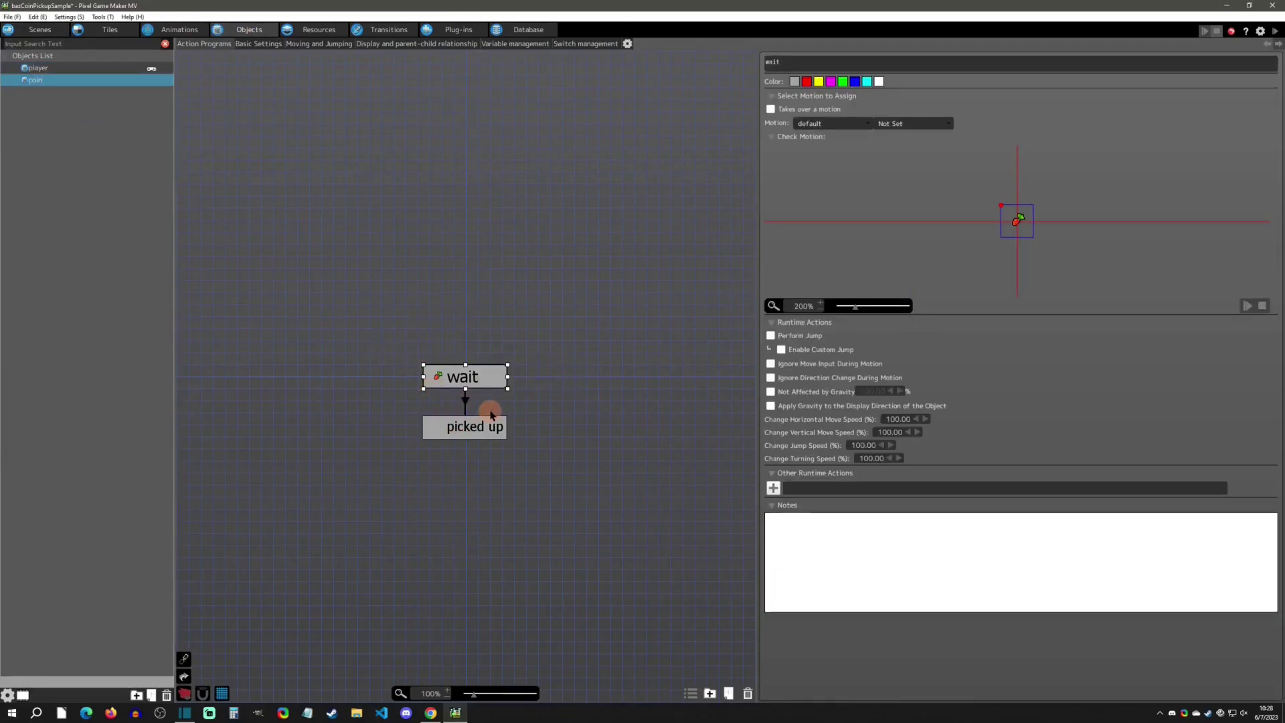
click(489, 380)
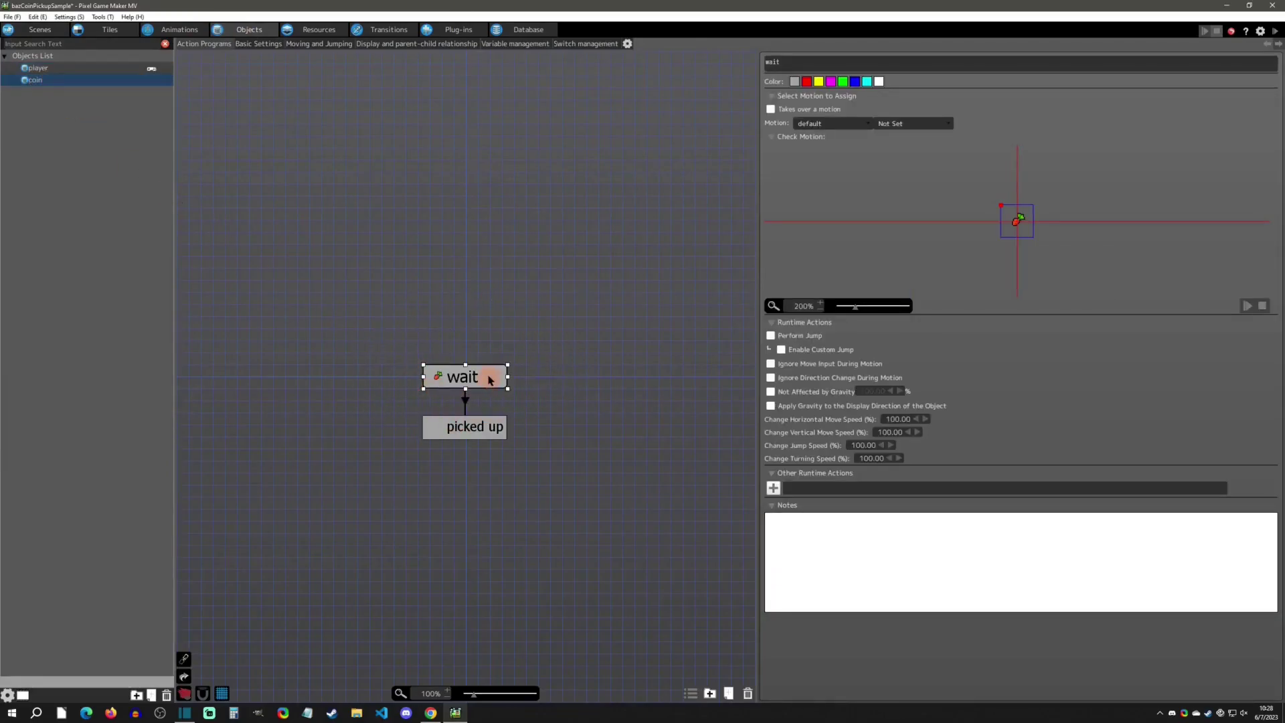
click(571, 412)
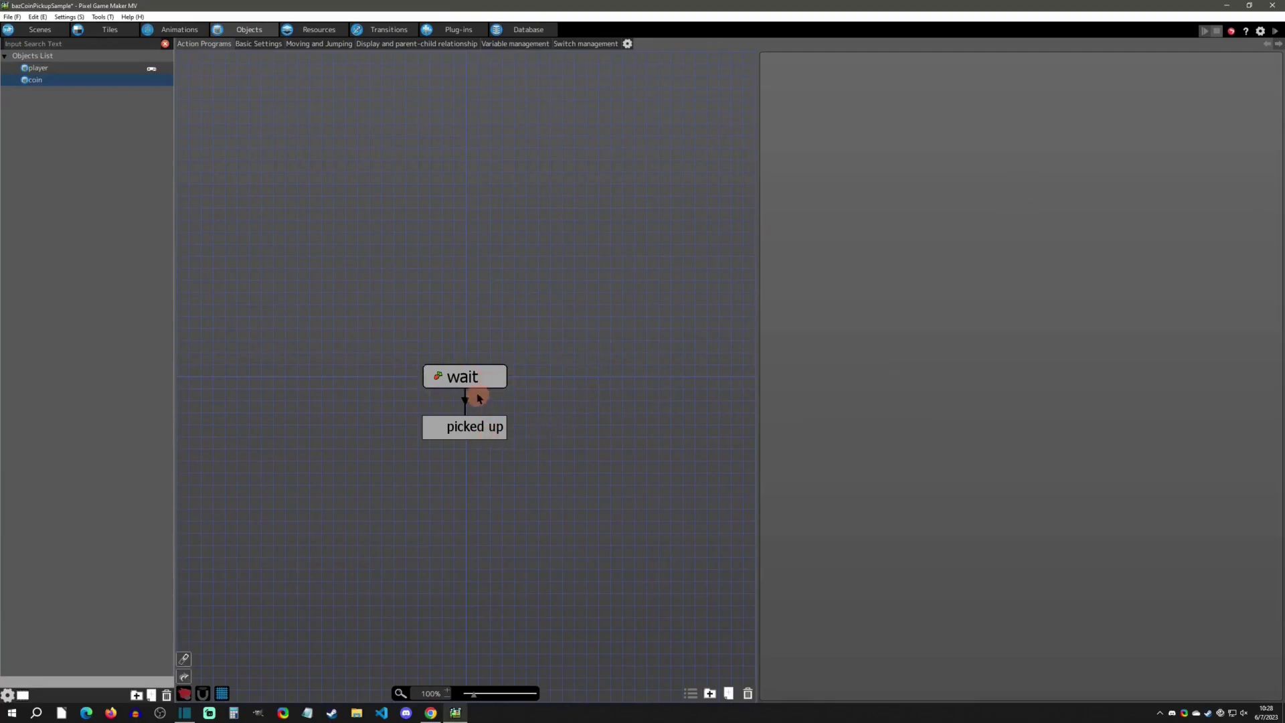
click(491, 383)
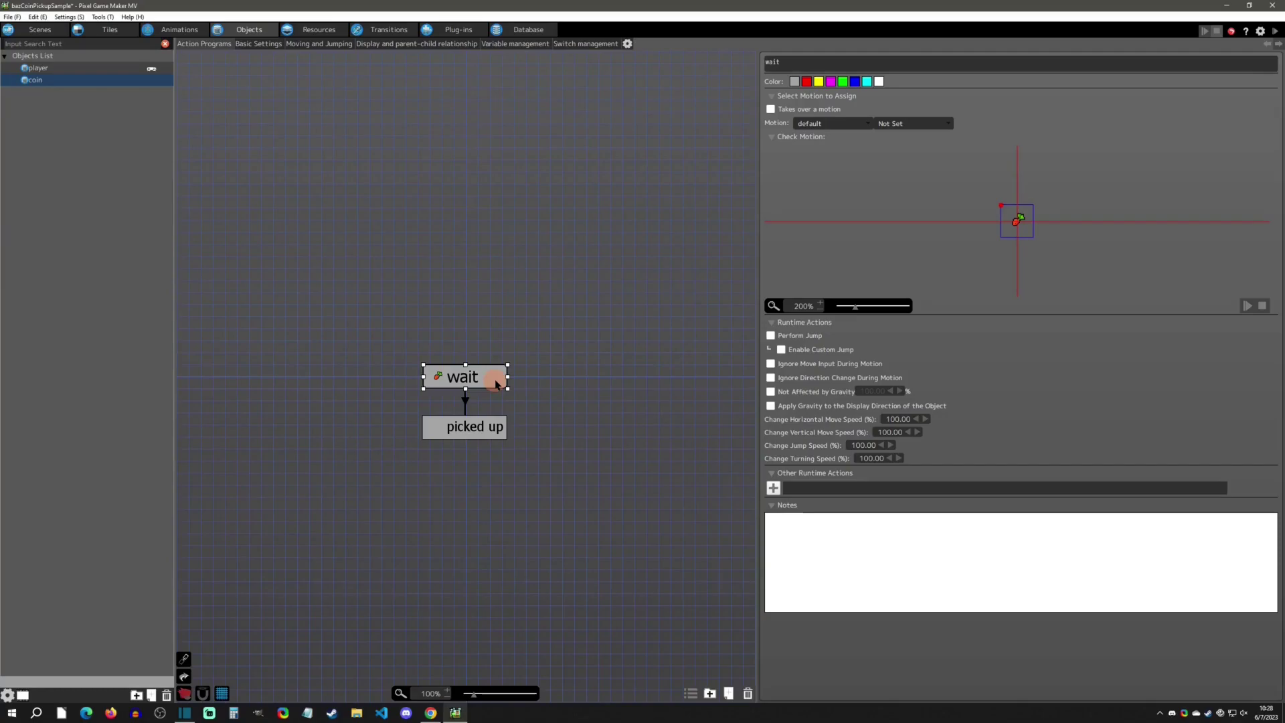
Test-play the coins-as-objects level again, collecting all 10 carrots as GL verts fall to 3912
click(40, 30)
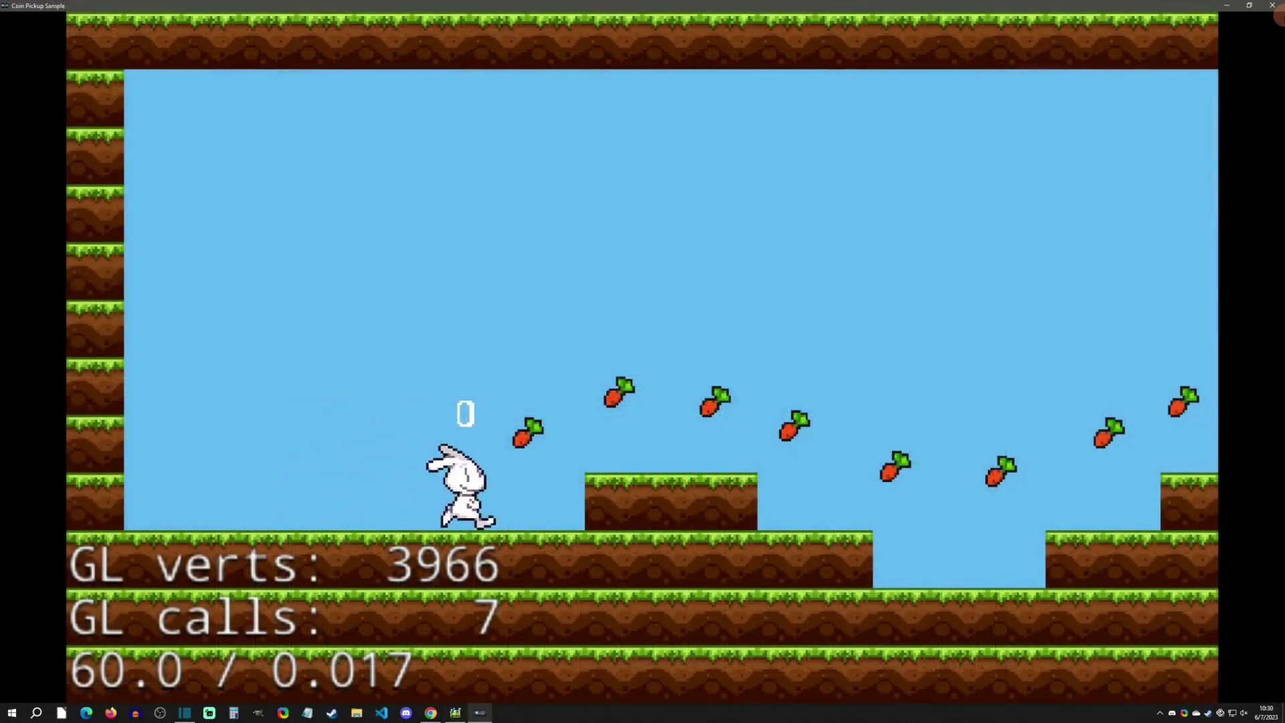
key(Right)
key(space)
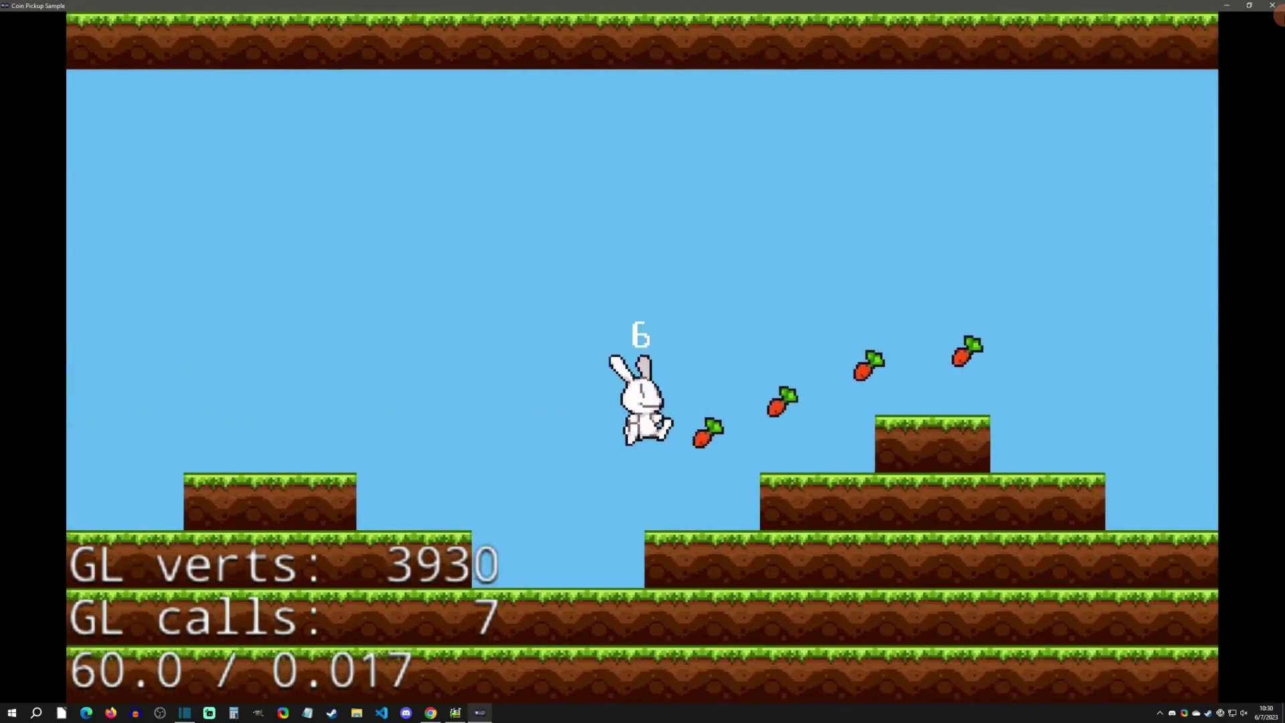
key(space)
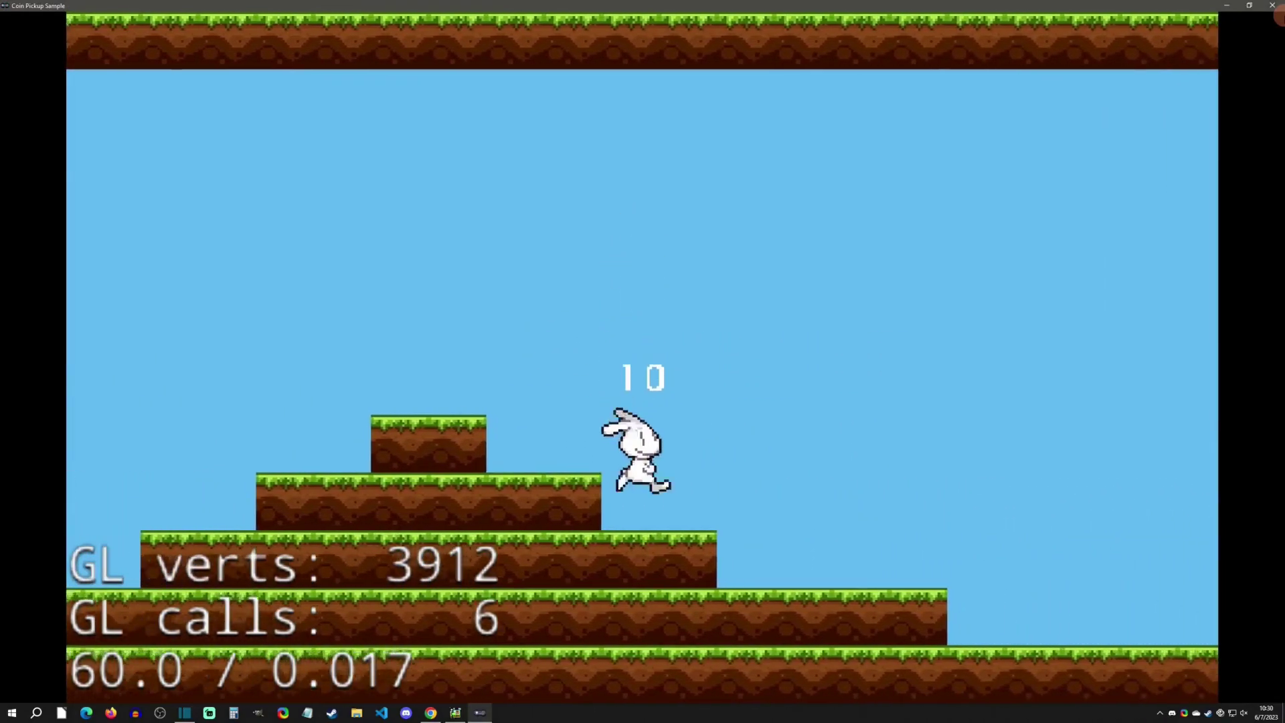
key(Left)
key(space)
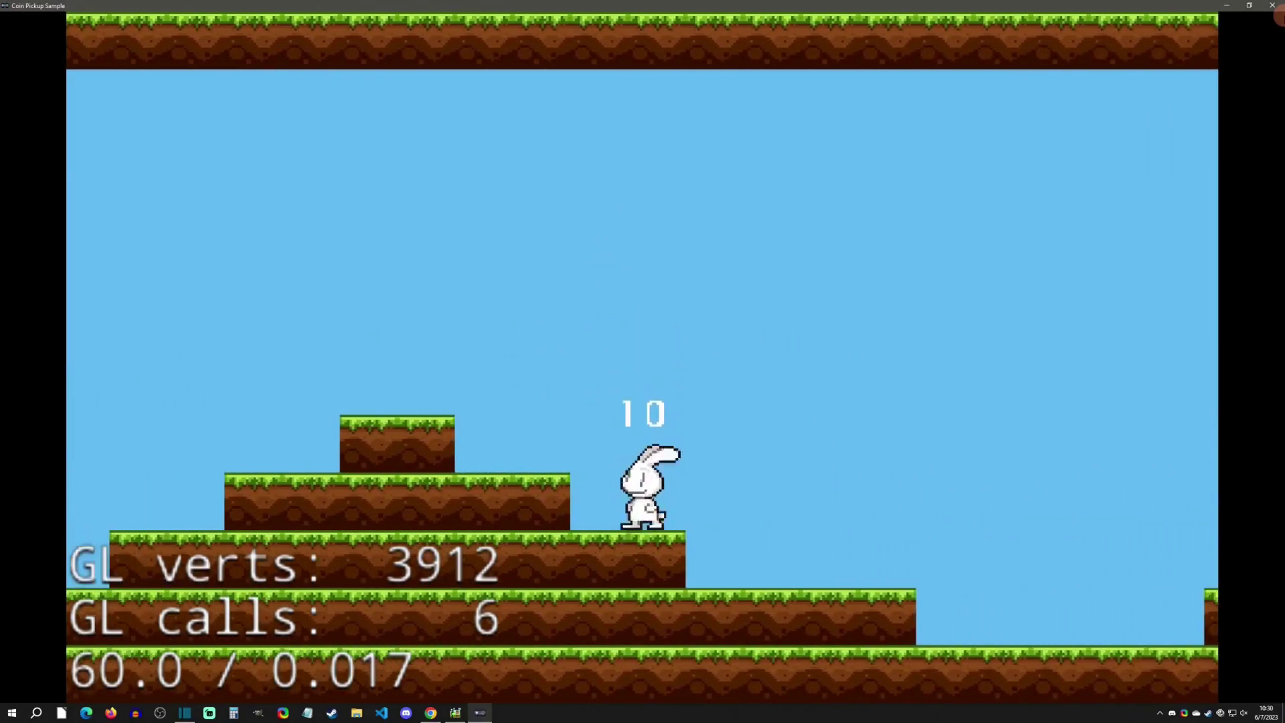